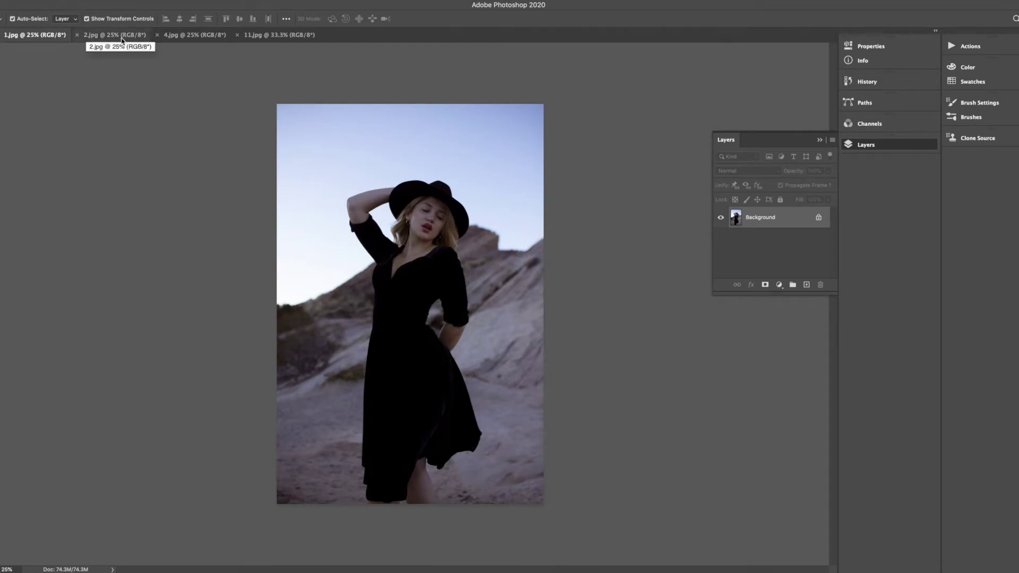
Compare the 1.jpg and 2.jpg desert portraits, ending on 2.jpg zoomed in.
{"action": "left_click", "coordinate": [104, 36]}
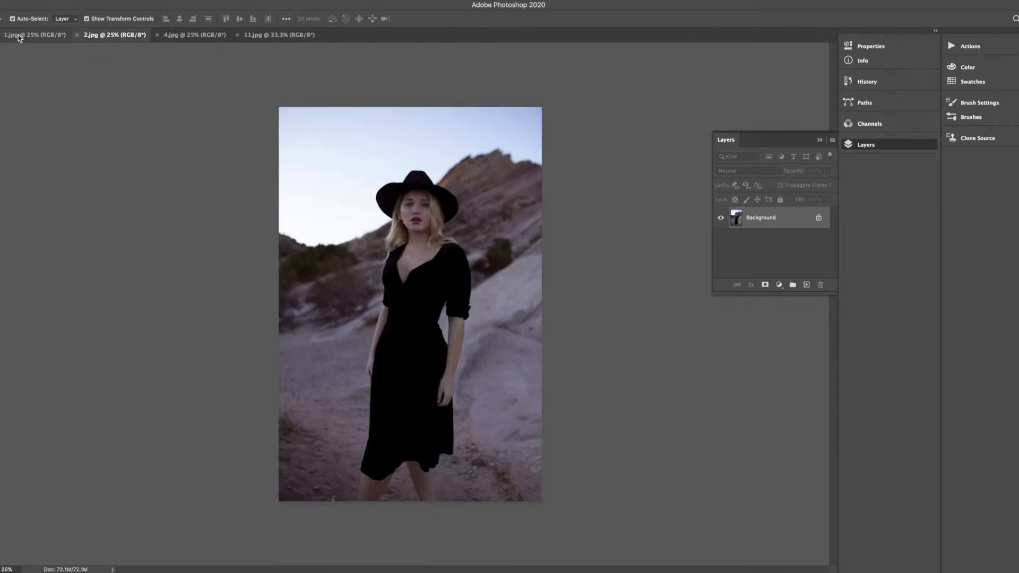
{"action": "left_click", "coordinate": [20, 36]}
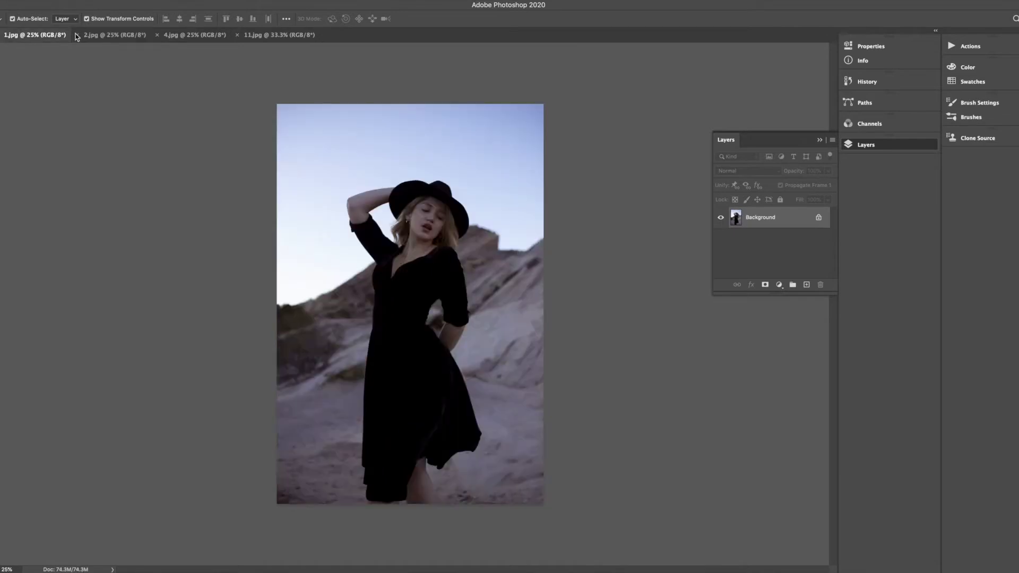
{"action": "left_click", "coordinate": [117, 37]}
{"action": "left_click", "coordinate": [27, 35]}
{"action": "scroll", "coordinate": [514, 194], "scroll_direction": "up", "scroll_amount": 5}
{"action": "scroll", "coordinate": [514, 192], "scroll_direction": "down", "scroll_amount": 3}
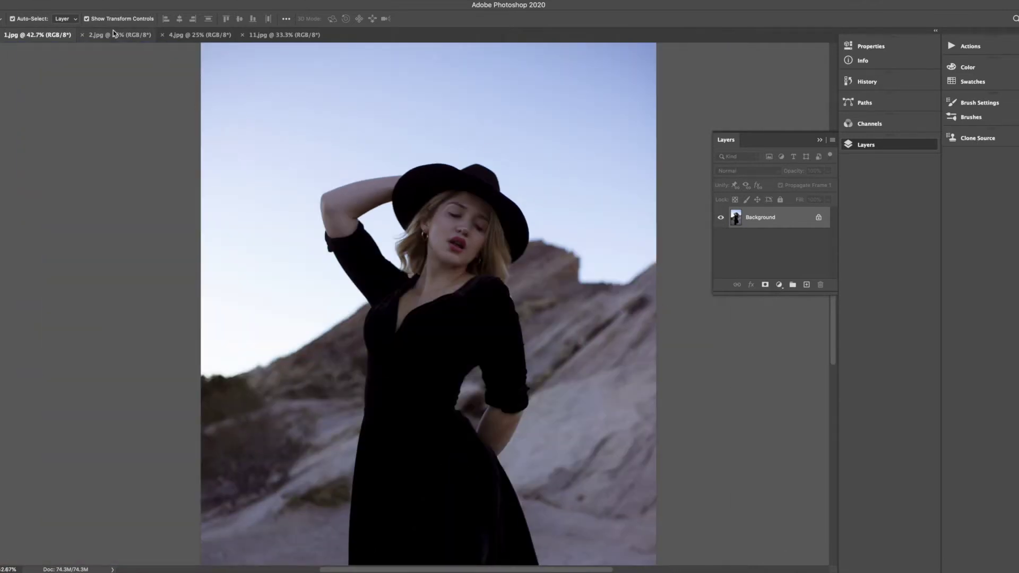
{"action": "left_click", "coordinate": [98, 35]}
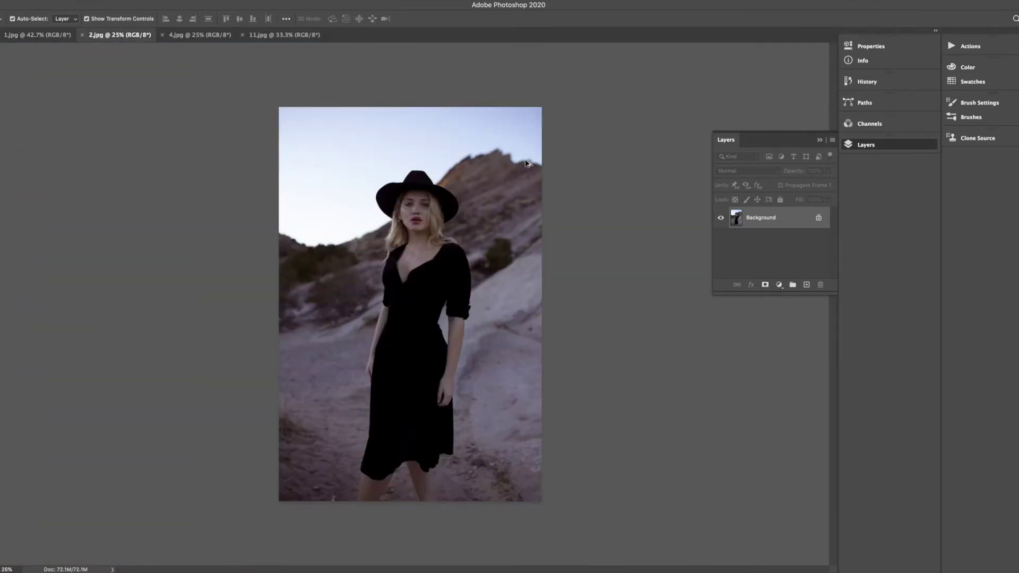
{"action": "scroll", "coordinate": [523, 167], "scroll_direction": "up", "scroll_amount": 3}
{"action": "scroll", "coordinate": [521, 170], "scroll_direction": "down", "scroll_amount": 2}
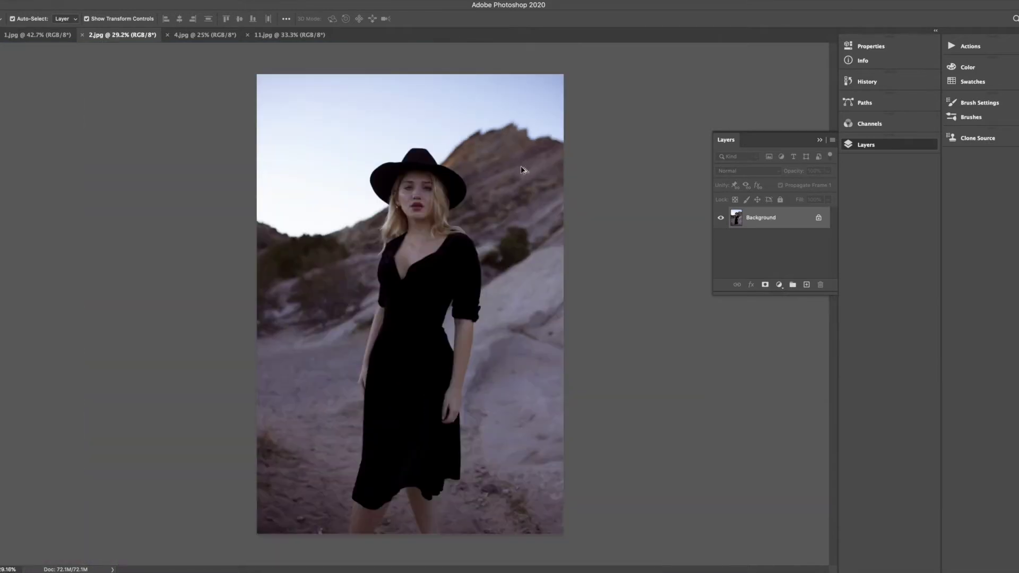
{"action": "scroll", "coordinate": [523, 170], "scroll_direction": "up", "scroll_amount": 3}
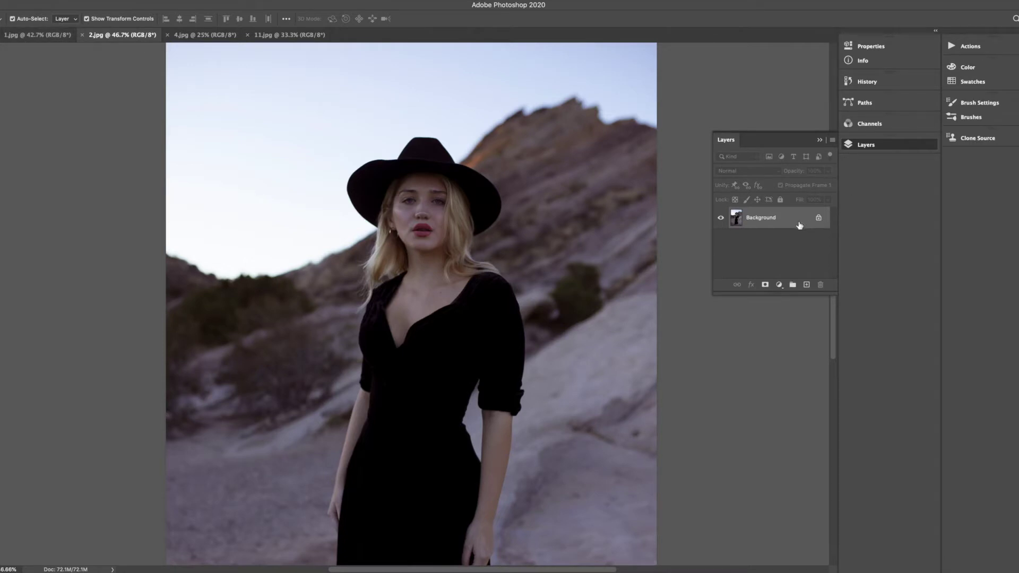
Copy 2.jpg into 1.jpg as Layer 1, scaled to 104.84% to cover the canvas.
{"action": "left_click_drag", "start_coordinate": [780, 222], "coordinate": [409, 286]}
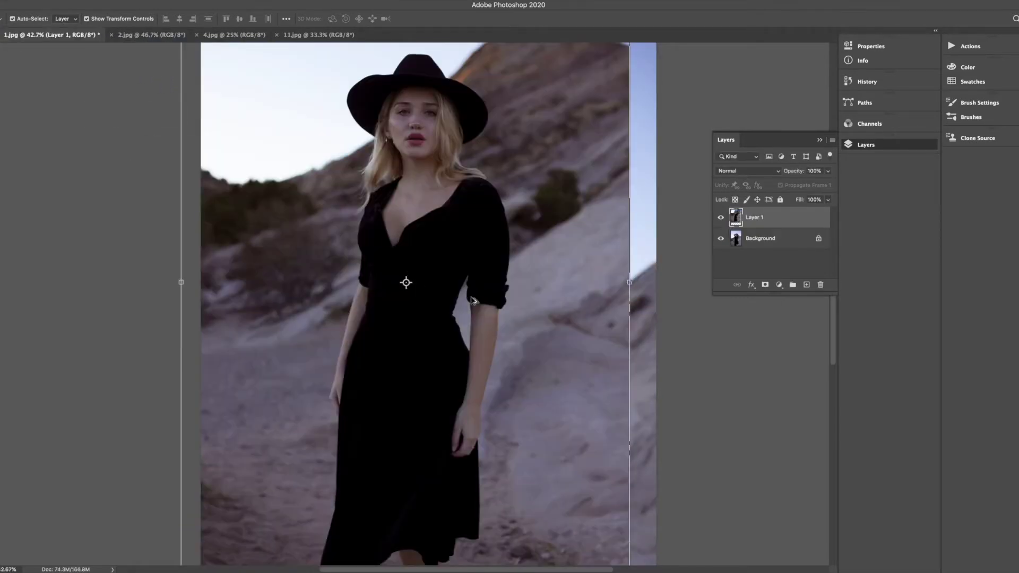
{"action": "scroll", "coordinate": [474, 300], "scroll_direction": "down", "scroll_amount": 3}
{"action": "left_click_drag", "start_coordinate": [483, 391], "coordinate": [503, 452]}
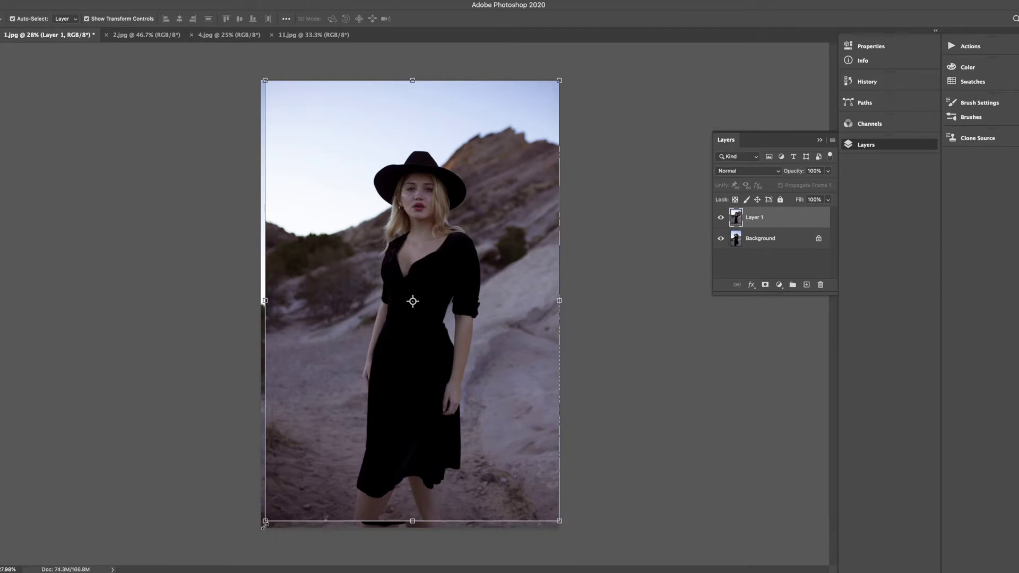
{"action": "left_click_drag", "start_coordinate": [265, 522], "coordinate": [254, 538]}
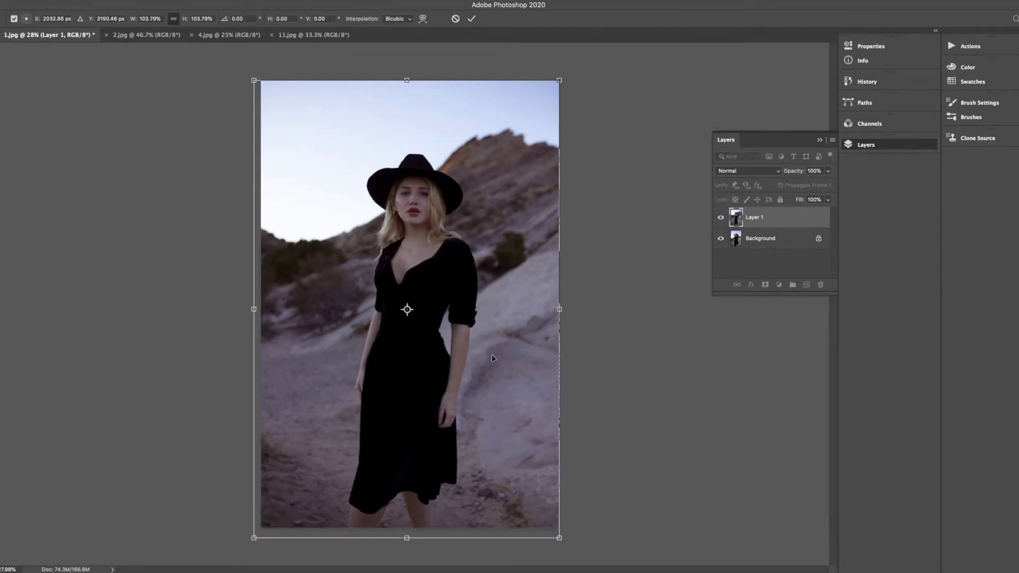
{"action": "left_click_drag", "start_coordinate": [492, 358], "coordinate": [492, 352]}
{"action": "left_click_drag", "start_coordinate": [562, 534], "coordinate": [564, 536]}
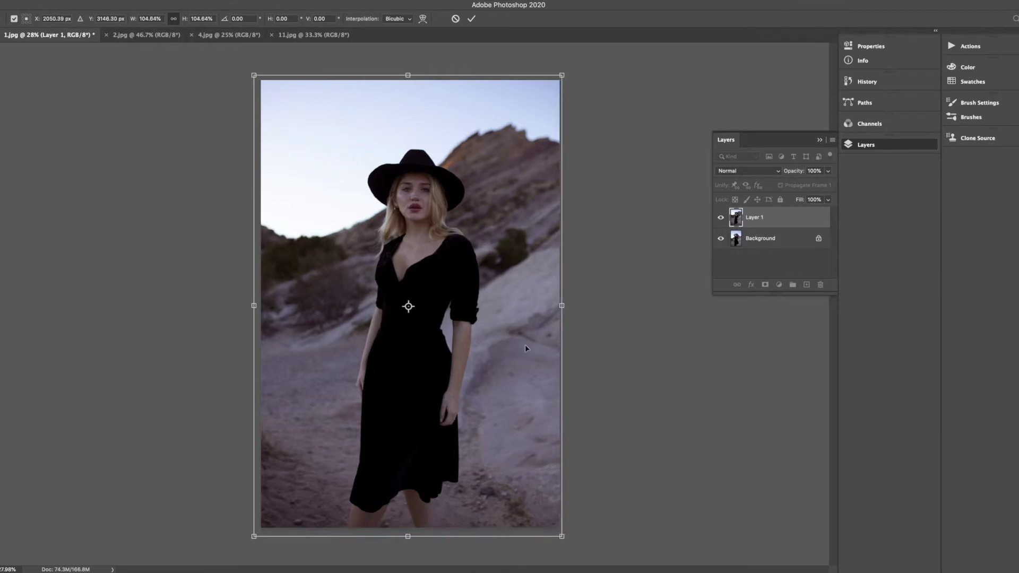
{"action": "left_click_drag", "start_coordinate": [524, 345], "coordinate": [527, 346]}
{"action": "key", "text": "Return"}
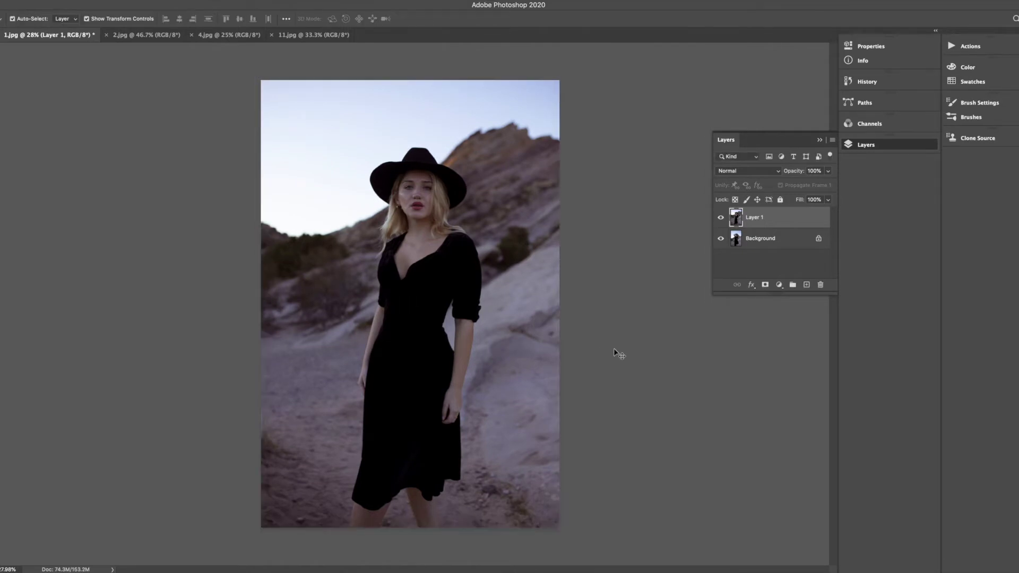
Toggle Layer 1's visibility to compare the portraits, then nudge it slightly right.
{"action": "left_click", "coordinate": [614, 348]}
{"action": "left_click", "coordinate": [721, 218]}
{"action": "left_click", "coordinate": [721, 218]}
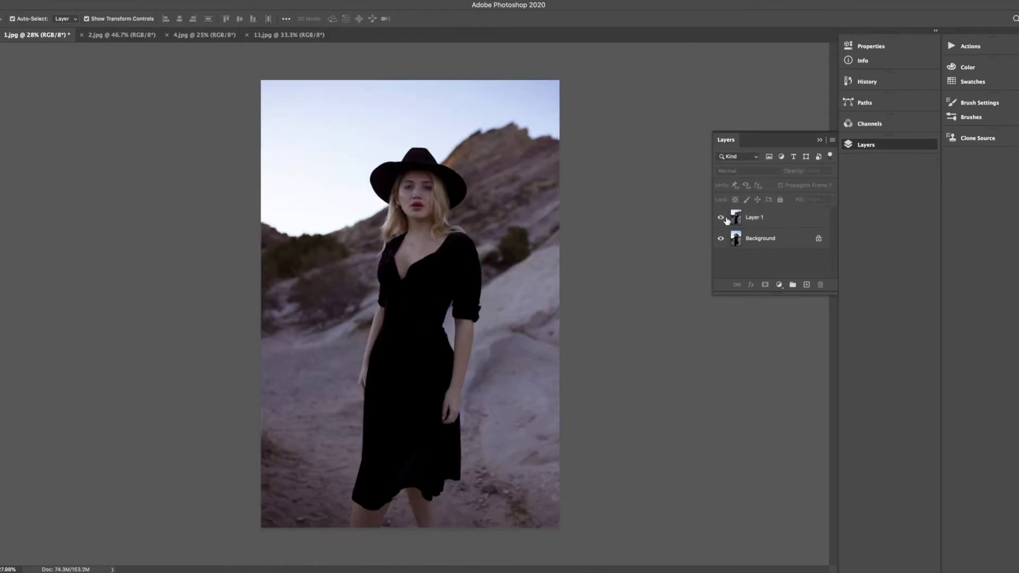
{"action": "left_click", "coordinate": [721, 218]}
{"action": "left_click", "coordinate": [722, 217]}
{"action": "left_click", "coordinate": [765, 218]}
{"action": "left_click_drag", "start_coordinate": [478, 284], "coordinate": [485, 284]}
Drag Layer 1's Opacity slider down to 41%.
{"action": "left_click", "coordinate": [827, 171]}
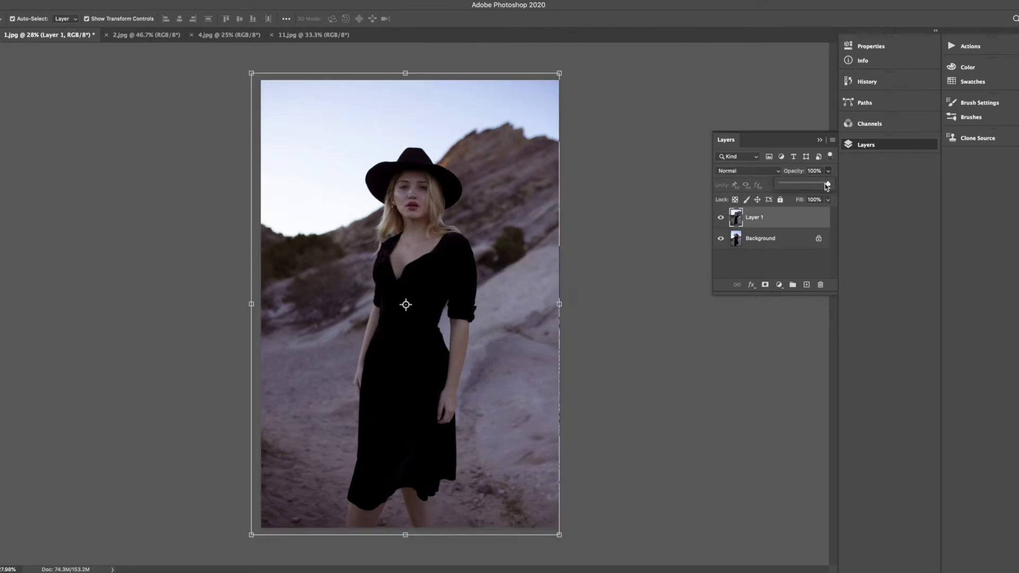
{"action": "left_click_drag", "start_coordinate": [825, 184], "coordinate": [802, 188]}
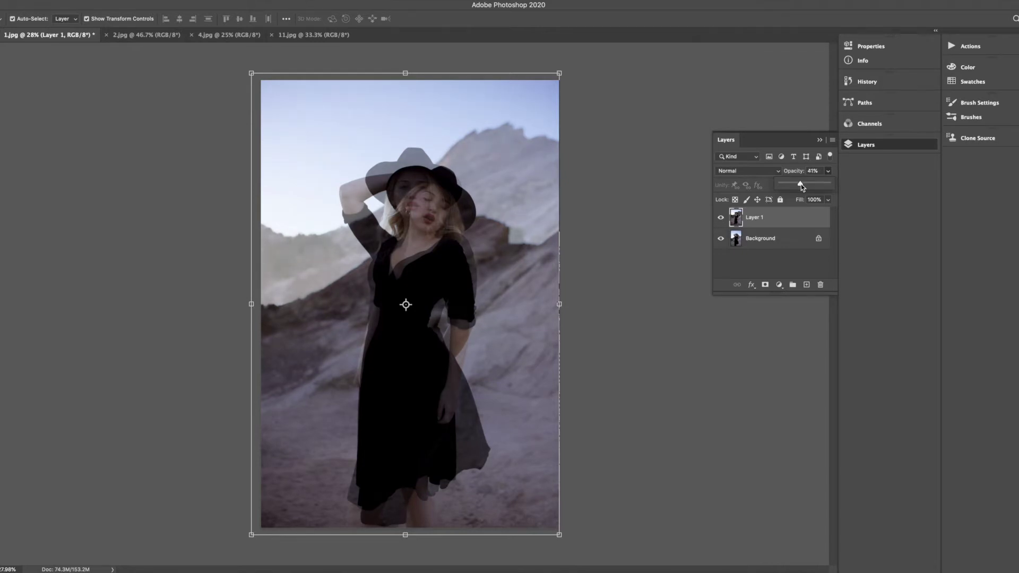
{"action": "left_click", "coordinate": [636, 213]}
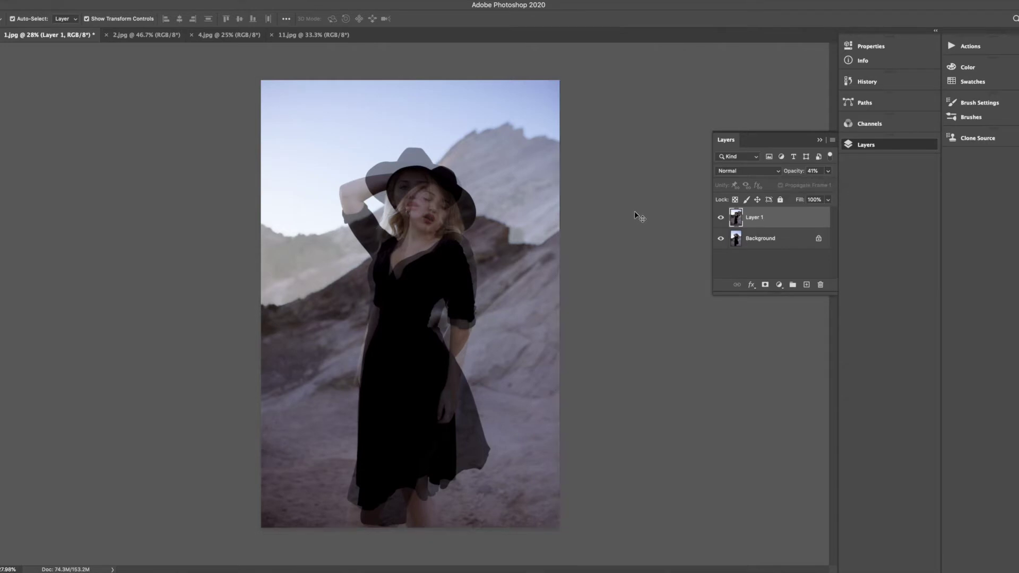
Rescale Layer 1 to about 117% and shift it down and right to align the portraits.
{"action": "left_click", "coordinate": [530, 272]}
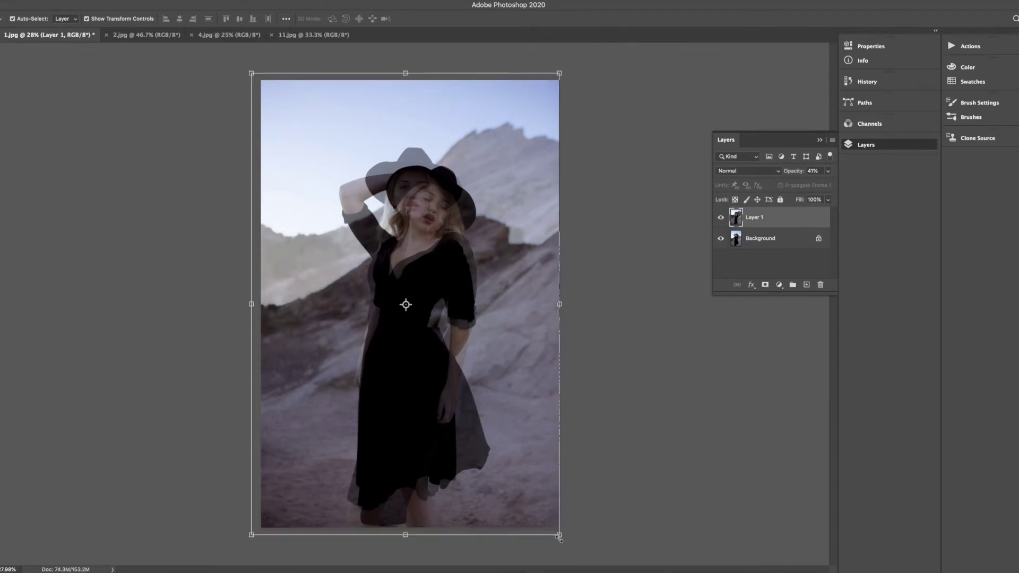
{"action": "left_click_drag", "start_coordinate": [560, 537], "coordinate": [567, 544]}
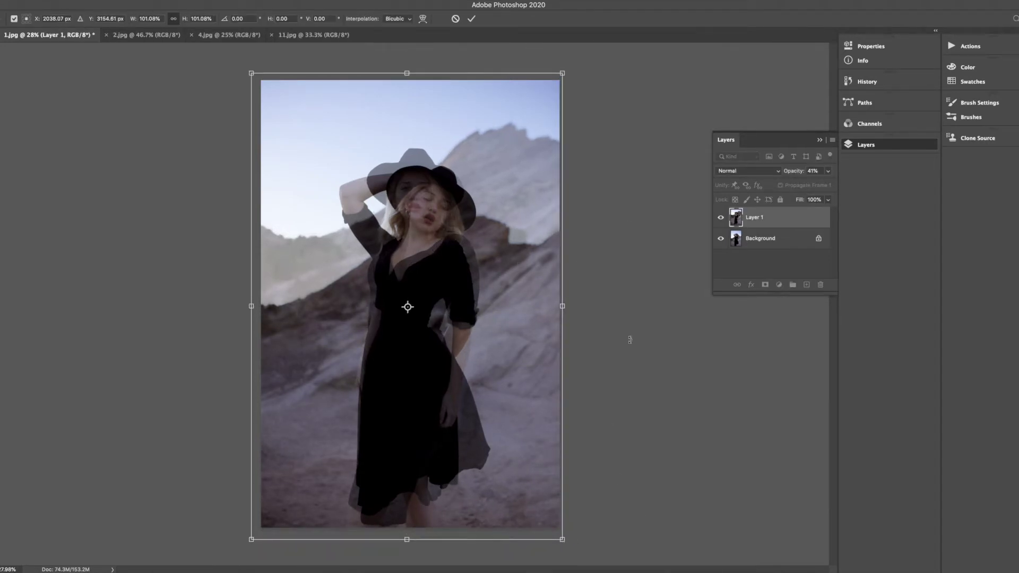
{"action": "left_click_drag", "start_coordinate": [251, 73], "coordinate": [200, 30]}
{"action": "left_click_drag", "start_coordinate": [398, 143], "coordinate": [429, 140]}
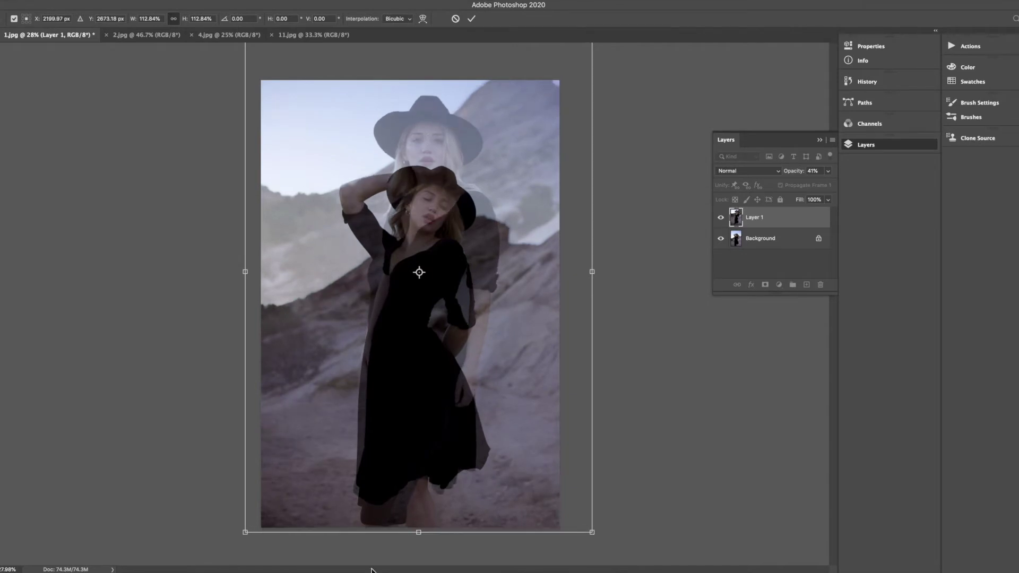
{"action": "left_click_drag", "start_coordinate": [432, 407], "coordinate": [435, 422]}
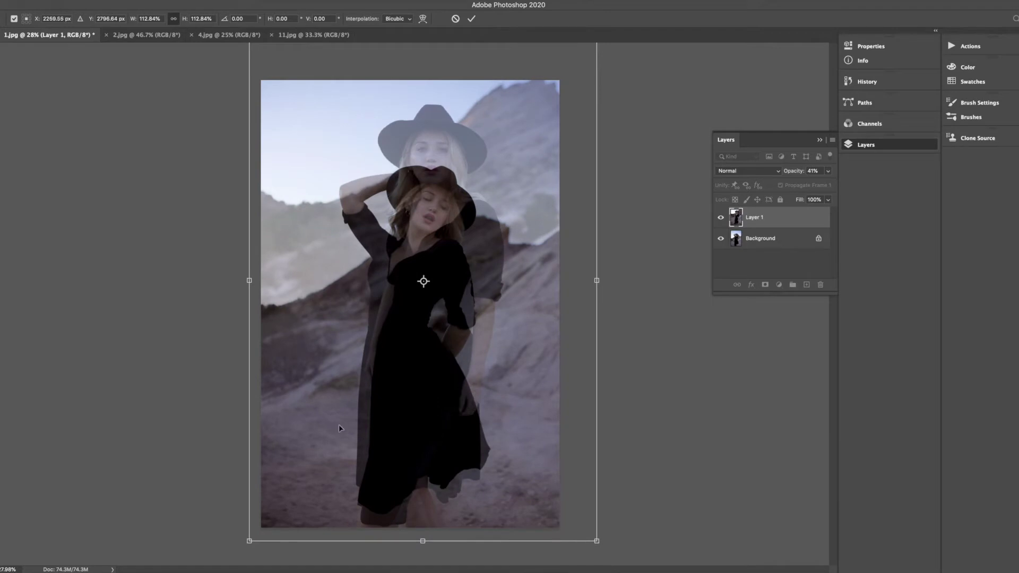
{"action": "scroll", "coordinate": [342, 476], "scroll_direction": "down", "scroll_amount": 3}
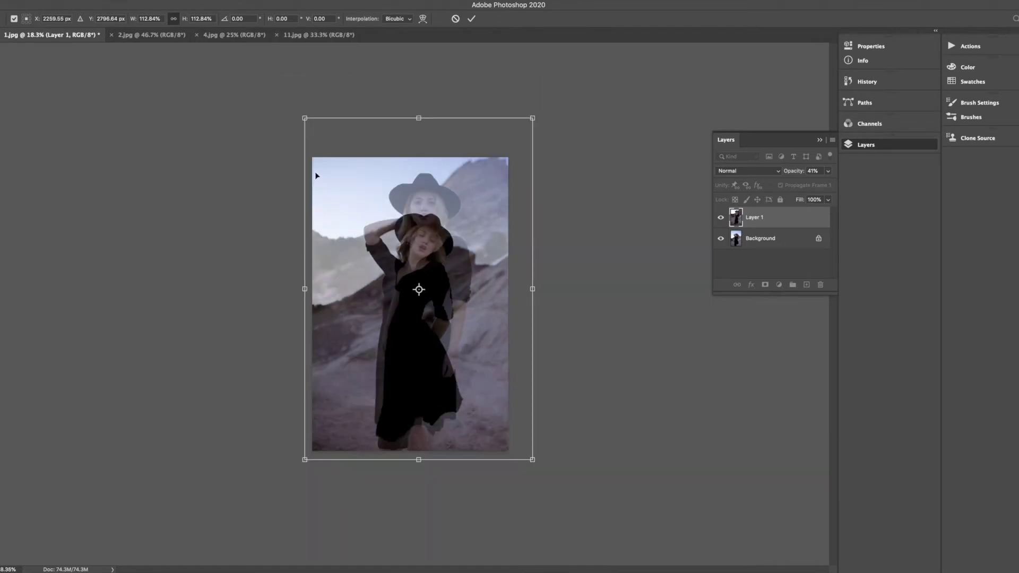
{"action": "mouse_move", "coordinate": [304, 116]}
{"action": "left_mouse_down"}
{"action": "mouse_move", "coordinate": [286, 92]}
{"action": "mouse_move", "coordinate": [292, 106]}
{"action": "left_mouse_up"}
{"action": "left_click_drag", "start_coordinate": [441, 194], "coordinate": [443, 196]}
{"action": "key", "text": "super+0"}
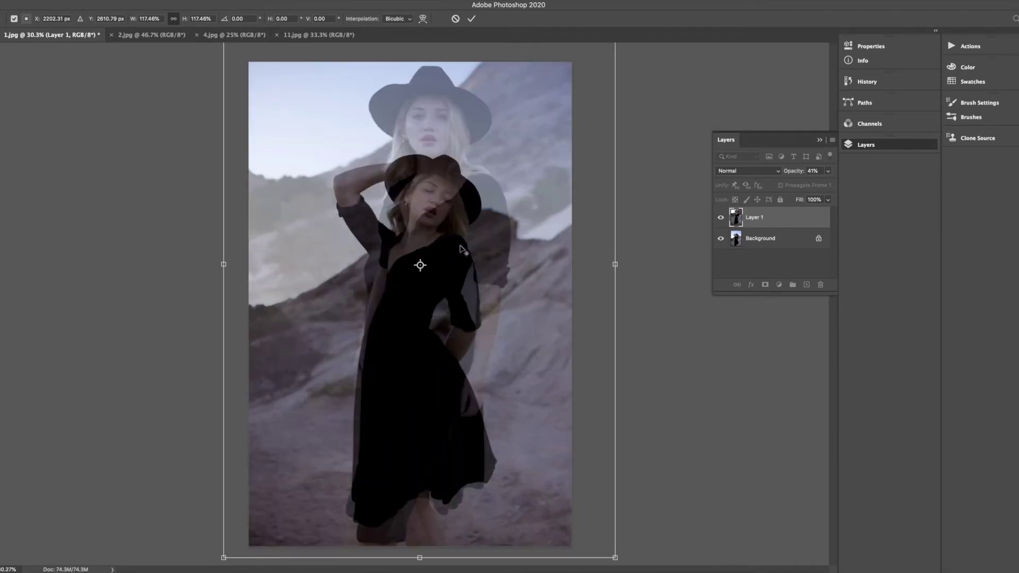
{"action": "left_click_drag", "start_coordinate": [446, 232], "coordinate": [461, 239]}
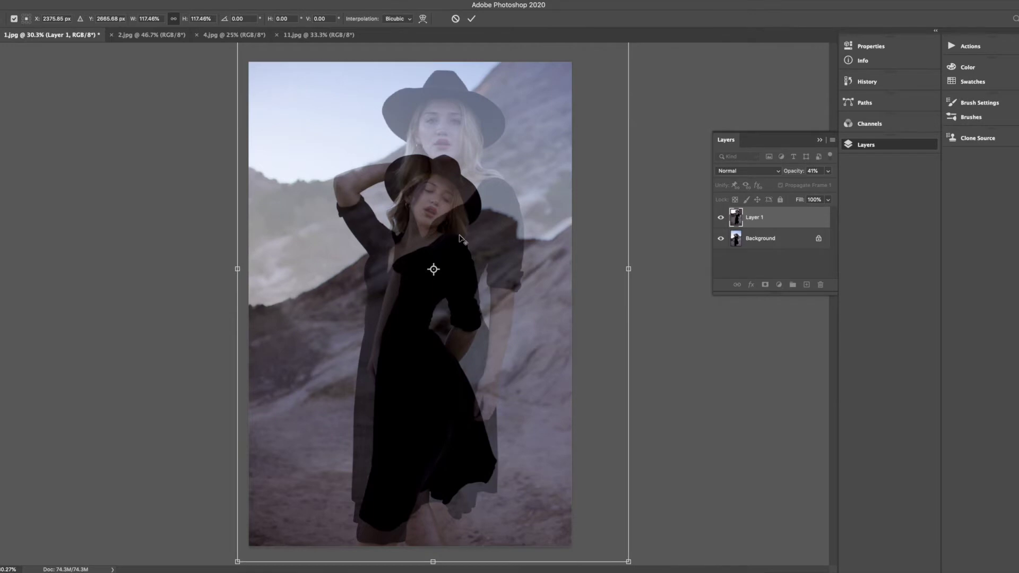
{"action": "key", "text": "super+minus"}
{"action": "key", "text": "Return"}
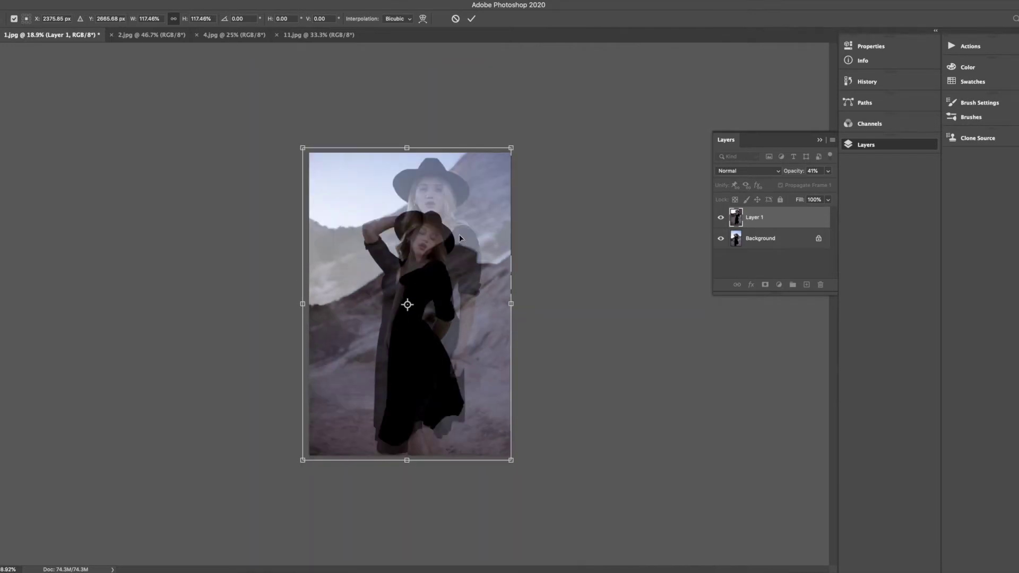
Nudge Layer 1 into place and preview its 41% blend over the Background.
{"action": "left_click", "coordinate": [600, 256]}
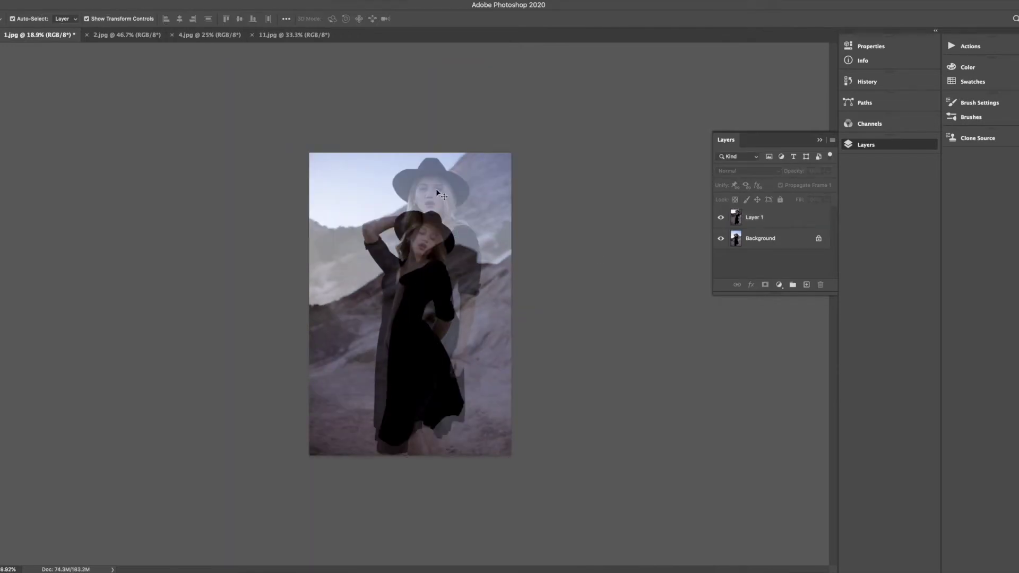
{"action": "left_click_drag", "start_coordinate": [435, 189], "coordinate": [435, 189]}
{"action": "left_click", "coordinate": [600, 231]}
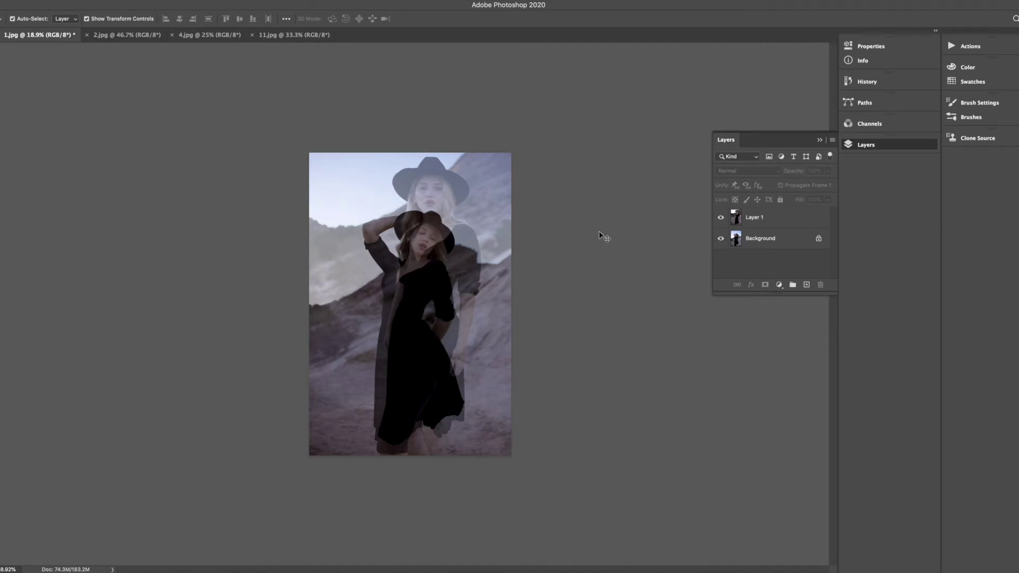
{"action": "left_click", "coordinate": [774, 218]}
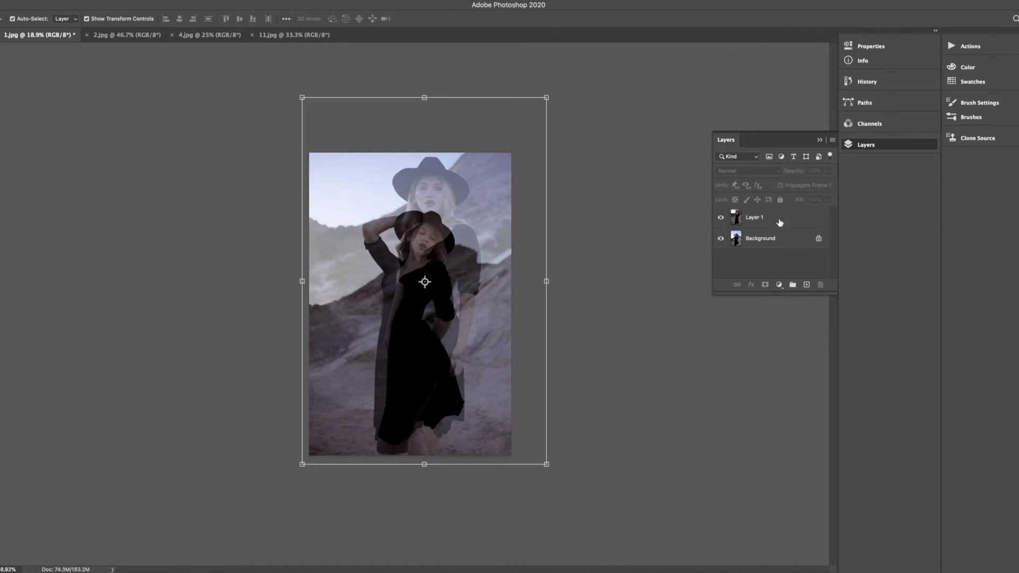
{"action": "left_click", "coordinate": [828, 171]}
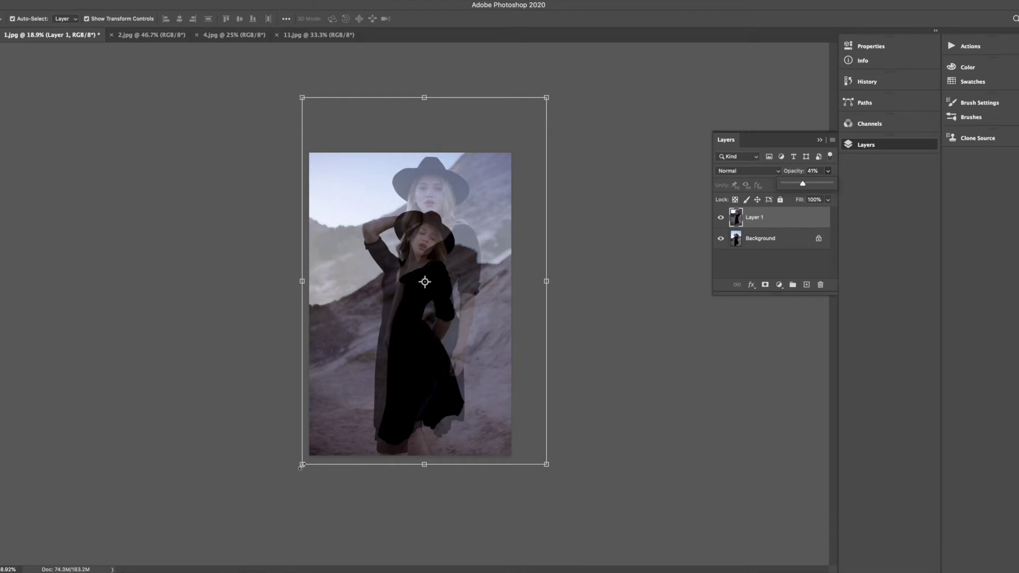
{"action": "left_click_drag", "start_coordinate": [469, 320], "coordinate": [466, 321]}
{"action": "left_click", "coordinate": [678, 340]}
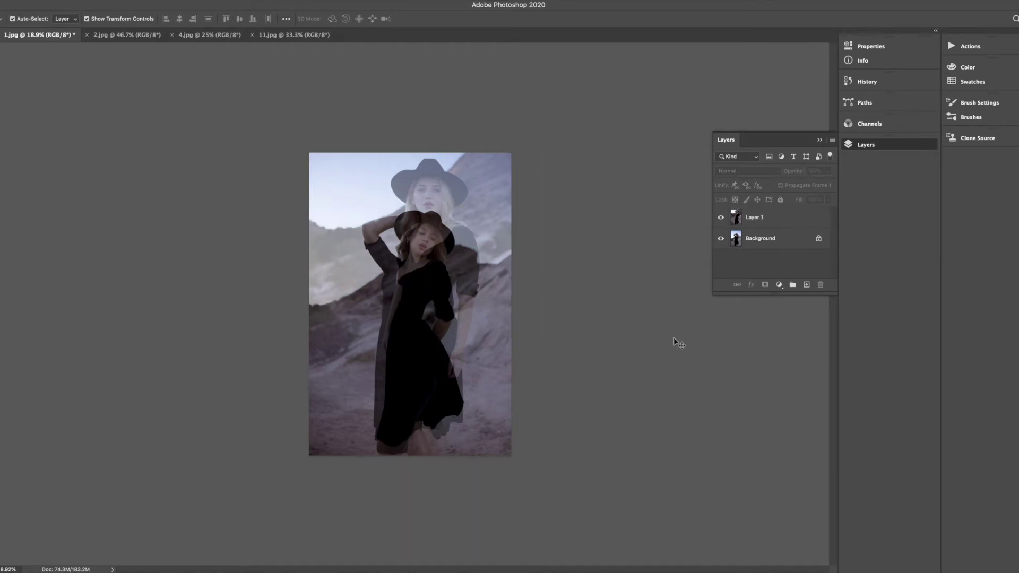
{"action": "left_click", "coordinate": [780, 217]}
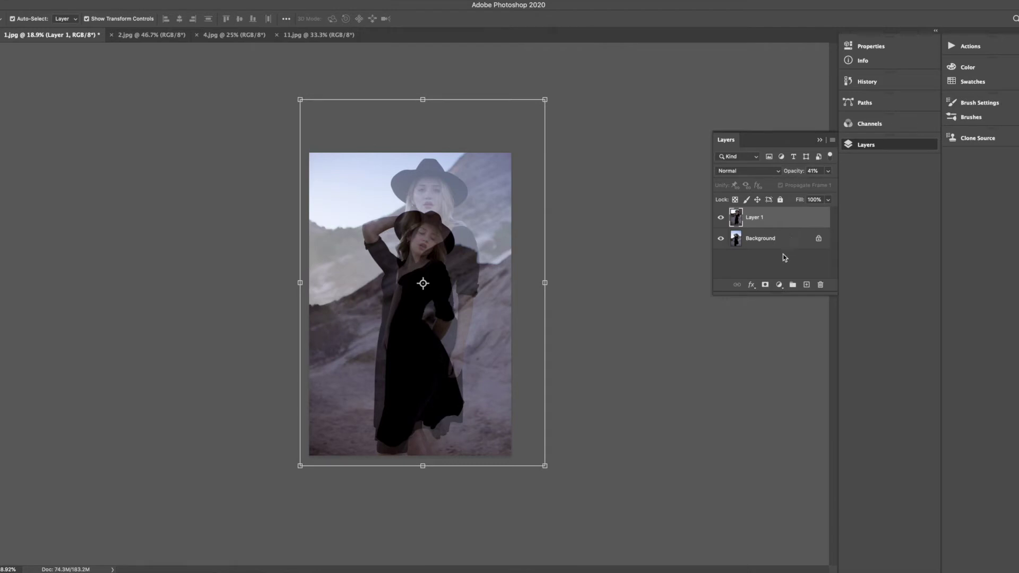
{"action": "left_click", "coordinate": [590, 329]}
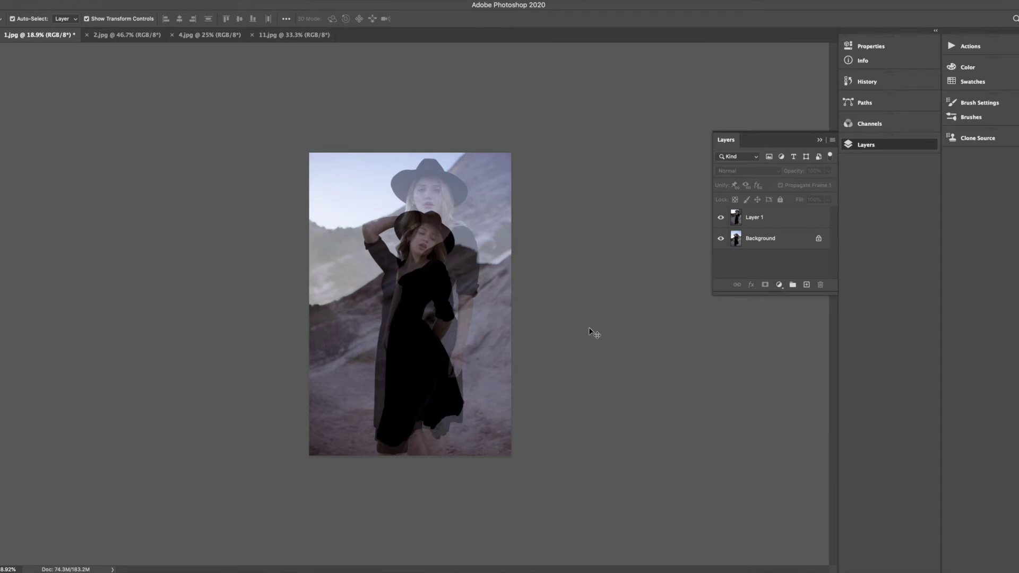
{"action": "left_click", "coordinate": [794, 222]}
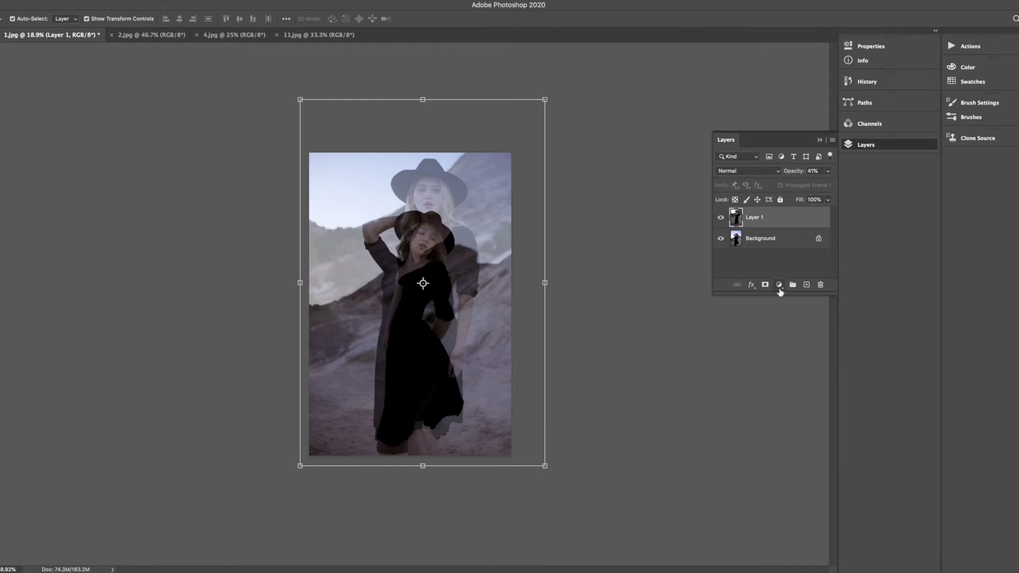
Add Curves 1 with two RGB curve points, lifting the upper point to brighten the image.
{"action": "left_click", "coordinate": [780, 287]}
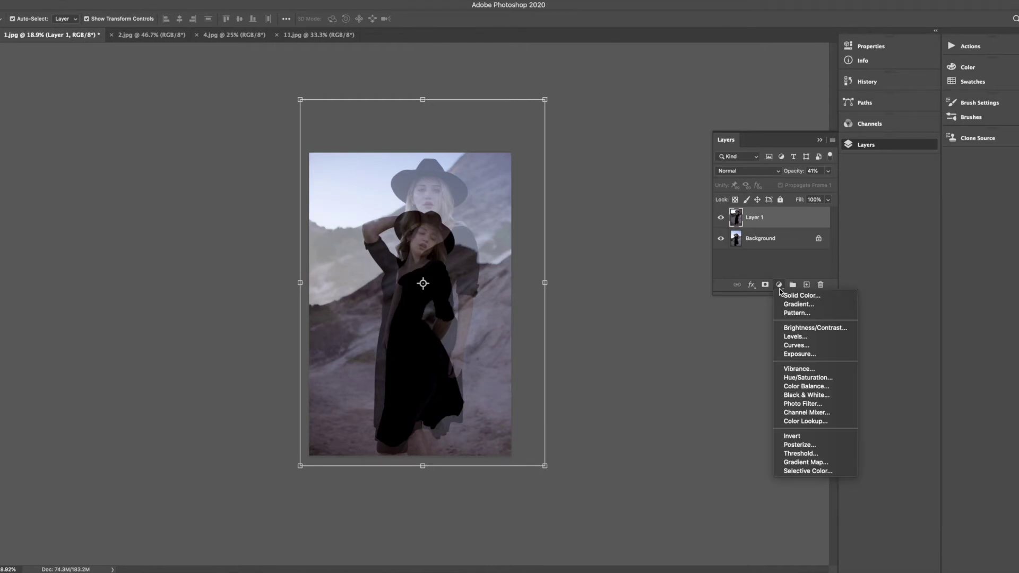
{"action": "left_click", "coordinate": [794, 347]}
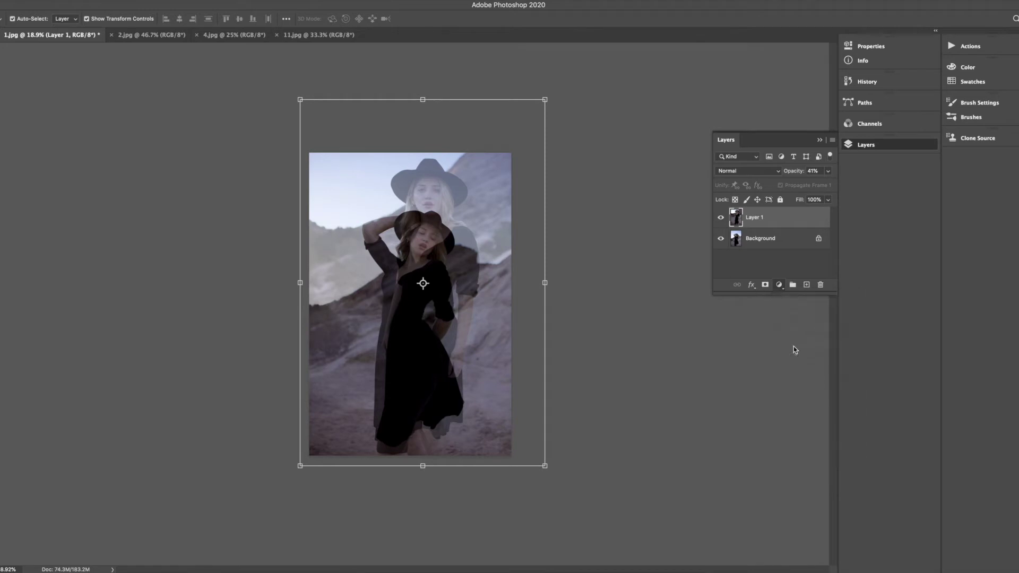
{"action": "left_click", "coordinate": [763, 159]}
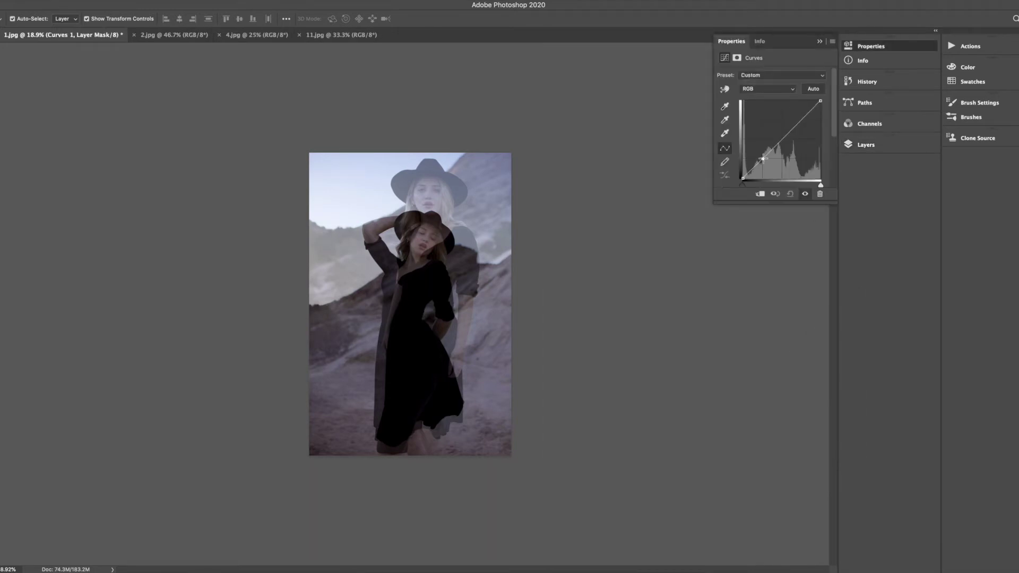
{"action": "left_click", "coordinate": [802, 122]}
{"action": "left_click_drag", "start_coordinate": [802, 123], "coordinate": [799, 116]}
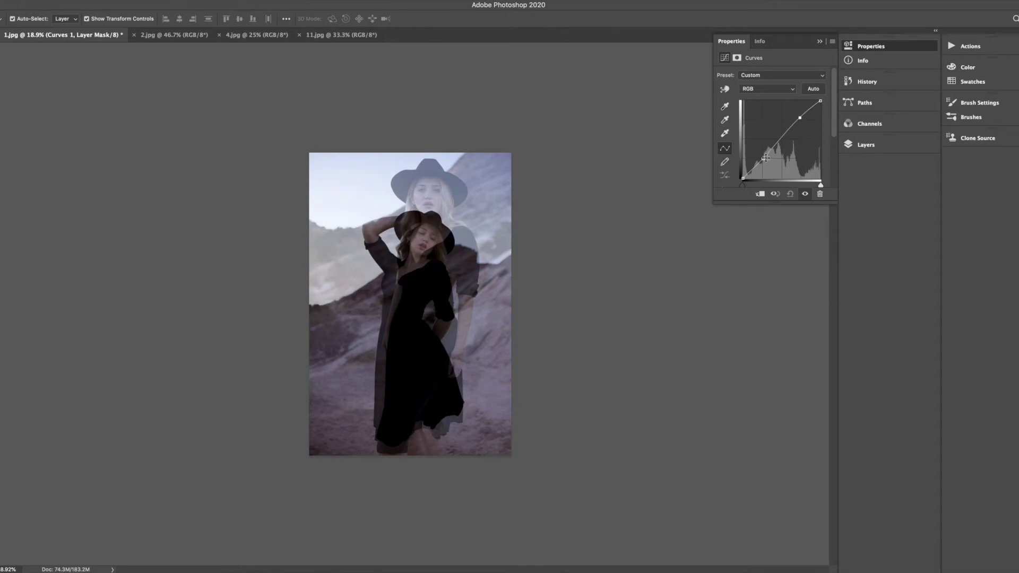
{"action": "left_click_drag", "start_coordinate": [763, 159], "coordinate": [760, 158]}
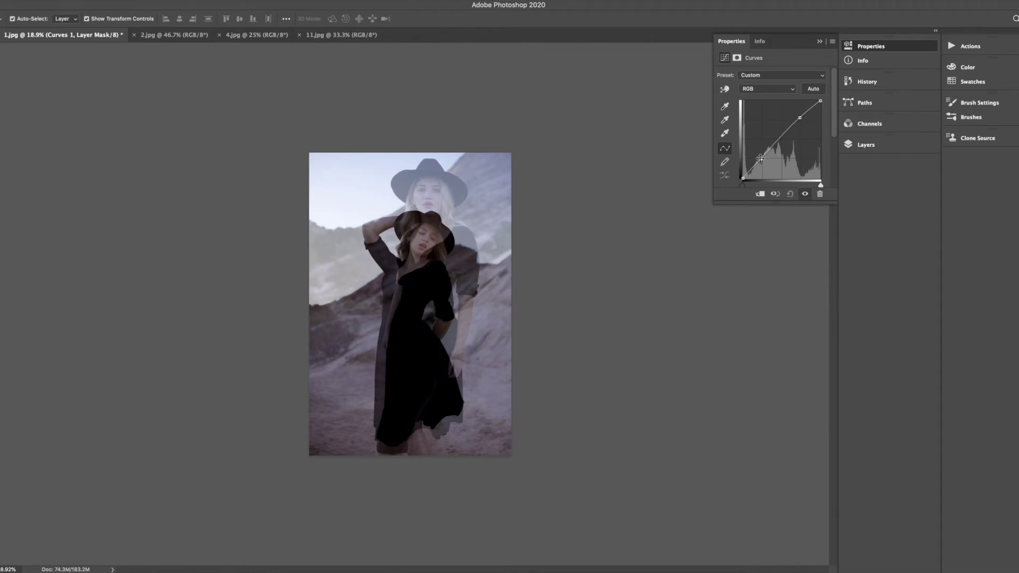
{"action": "left_click", "coordinate": [863, 144]}
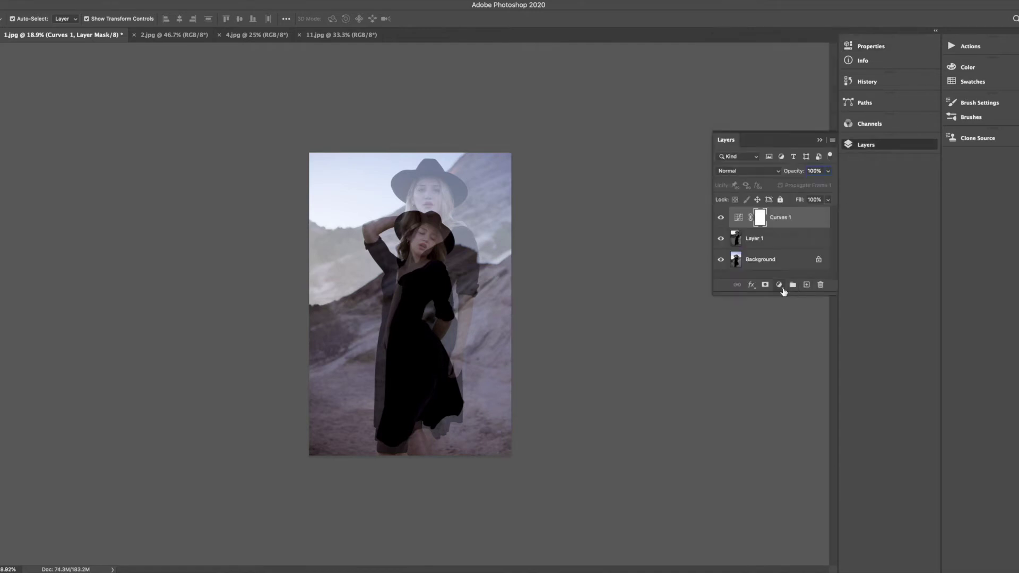
Add Color Balance 1 with midtones Cyan/Red +13, Magenta/Green -8, Yellow/Blue -22.
{"action": "left_click", "coordinate": [780, 287]}
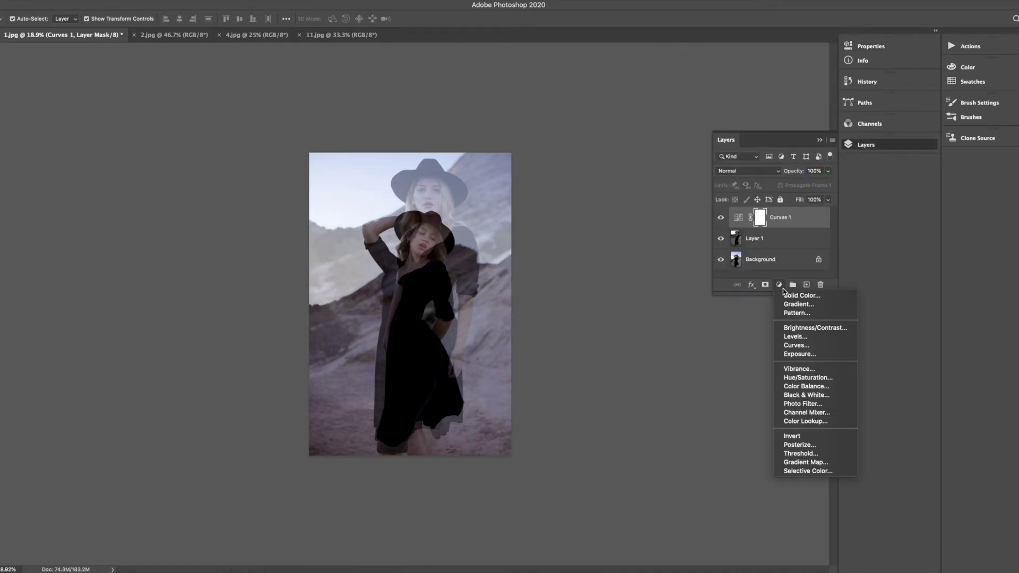
{"action": "left_click", "coordinate": [822, 391]}
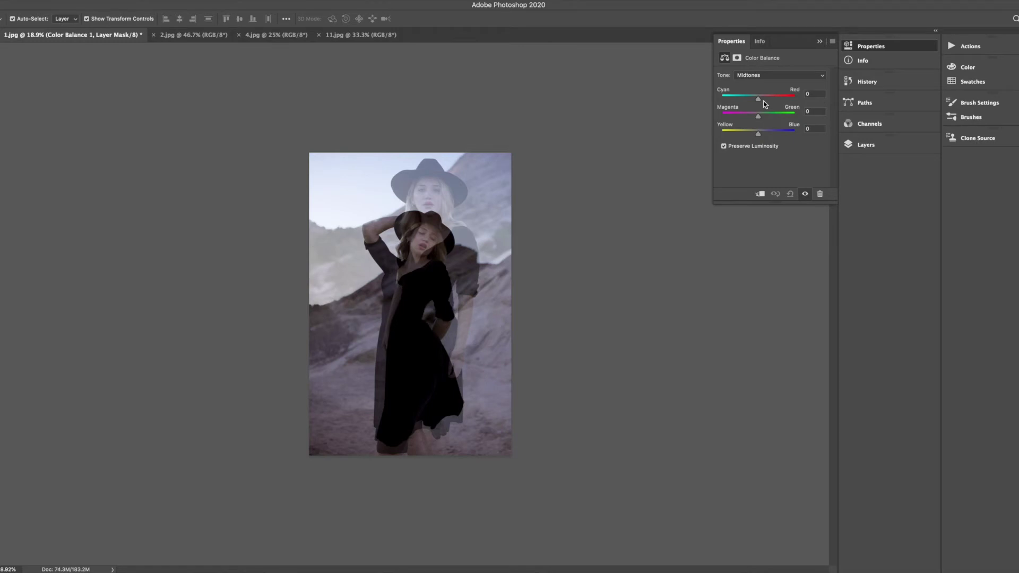
{"action": "left_click_drag", "start_coordinate": [759, 98], "coordinate": [763, 101]}
{"action": "left_click_drag", "start_coordinate": [758, 136], "coordinate": [758, 120]}
{"action": "left_click_drag", "start_coordinate": [752, 134], "coordinate": [751, 134]}
{"action": "left_click_drag", "start_coordinate": [762, 99], "coordinate": [763, 100]}
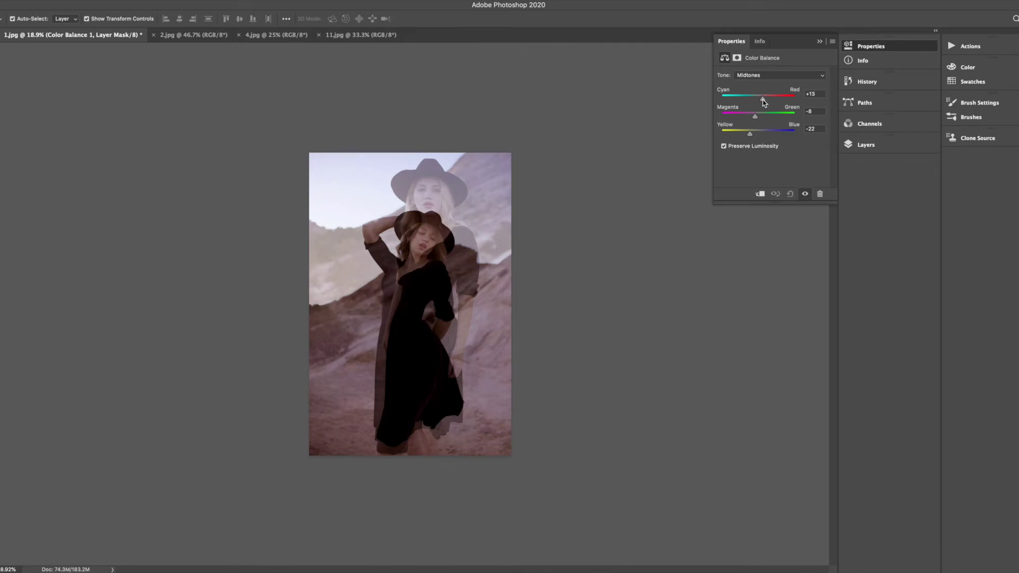
{"action": "left_click", "coordinate": [885, 145]}
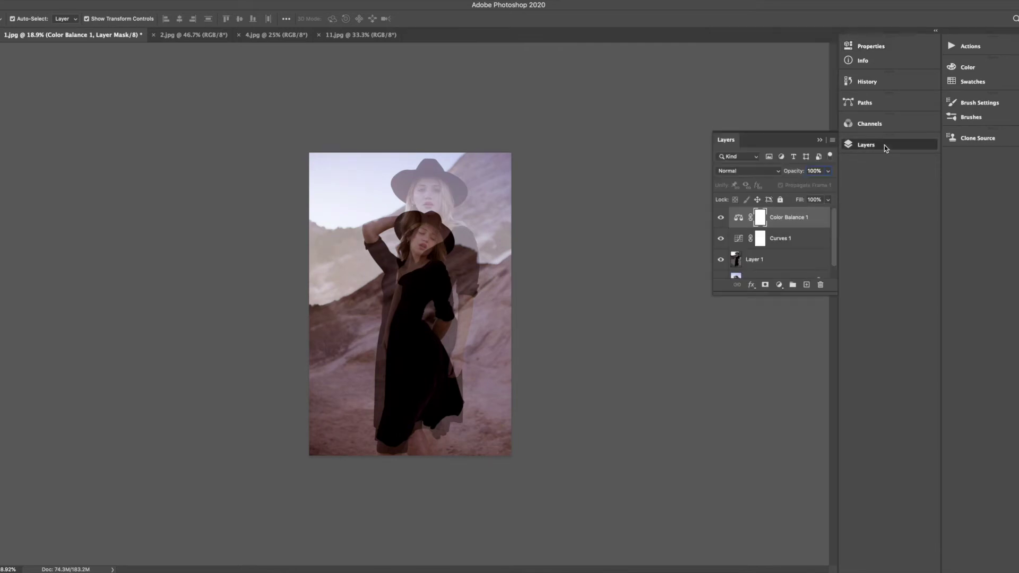
Compare the 4.jpg and 11.jpg desert photos, ending on 11.jpg.
{"action": "left_click", "coordinate": [263, 37]}
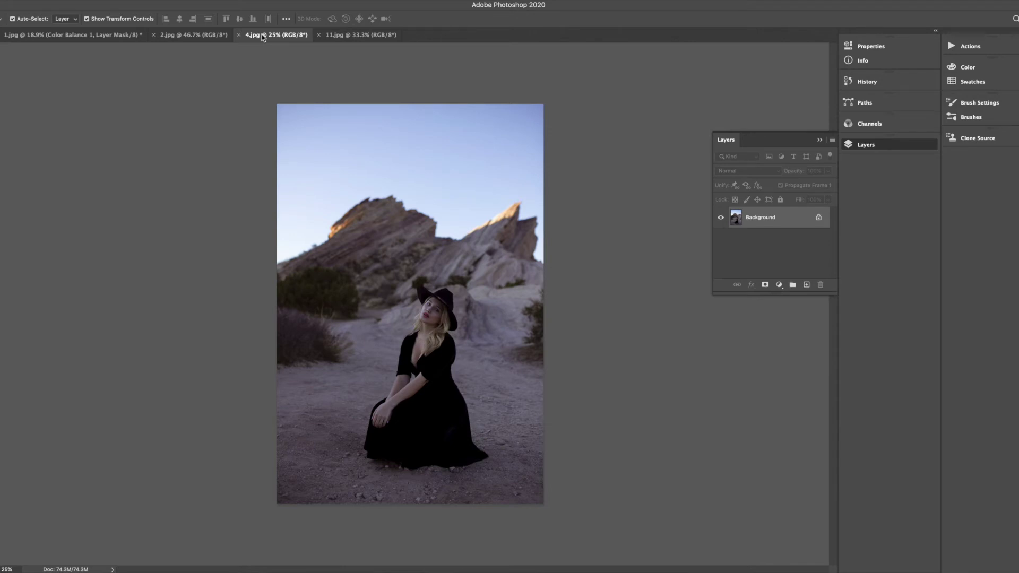
{"action": "left_click", "coordinate": [380, 35]}
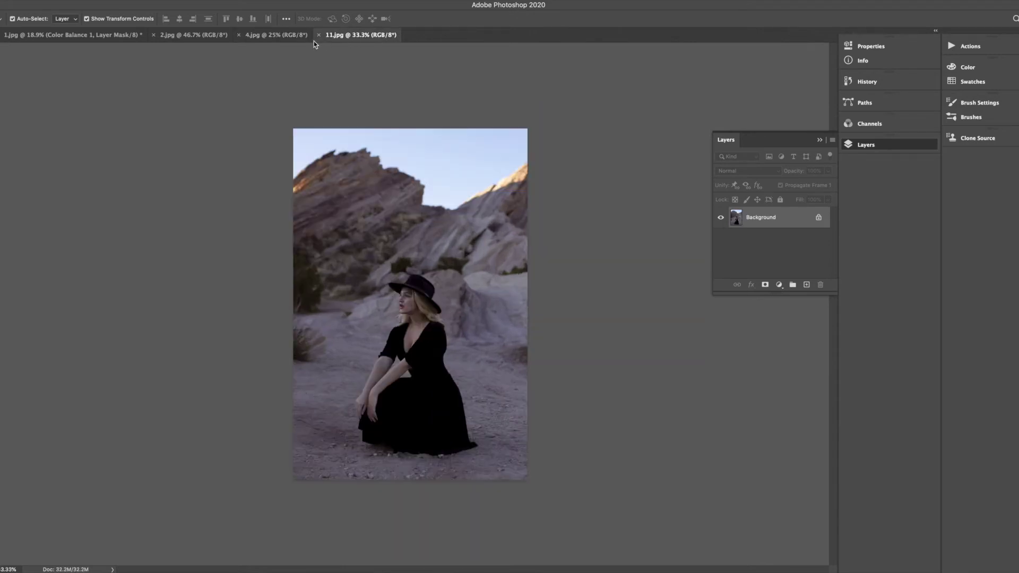
{"action": "left_click", "coordinate": [273, 36]}
{"action": "left_click", "coordinate": [345, 34]}
{"action": "left_click", "coordinate": [282, 36]}
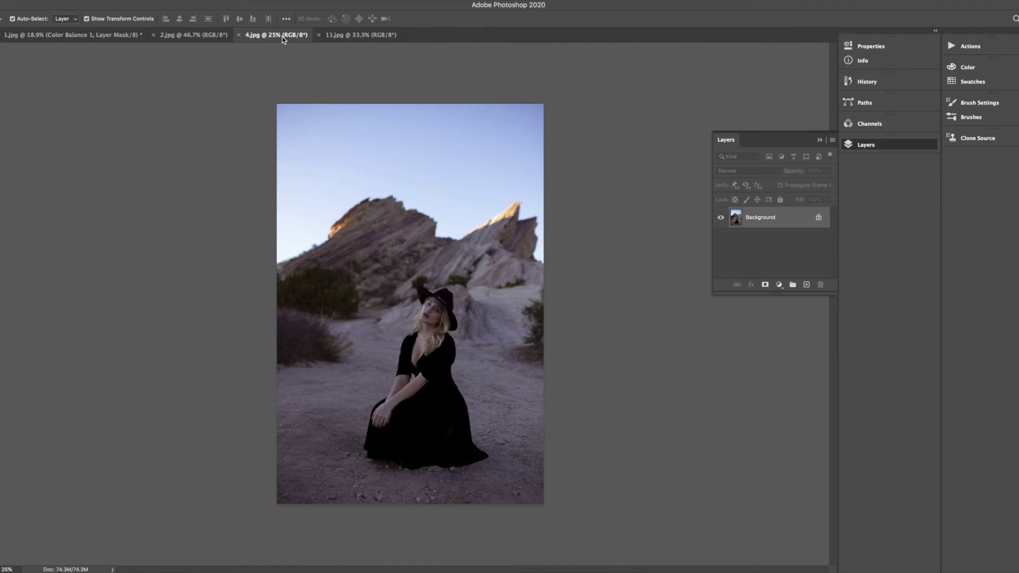
{"action": "left_click", "coordinate": [343, 39]}
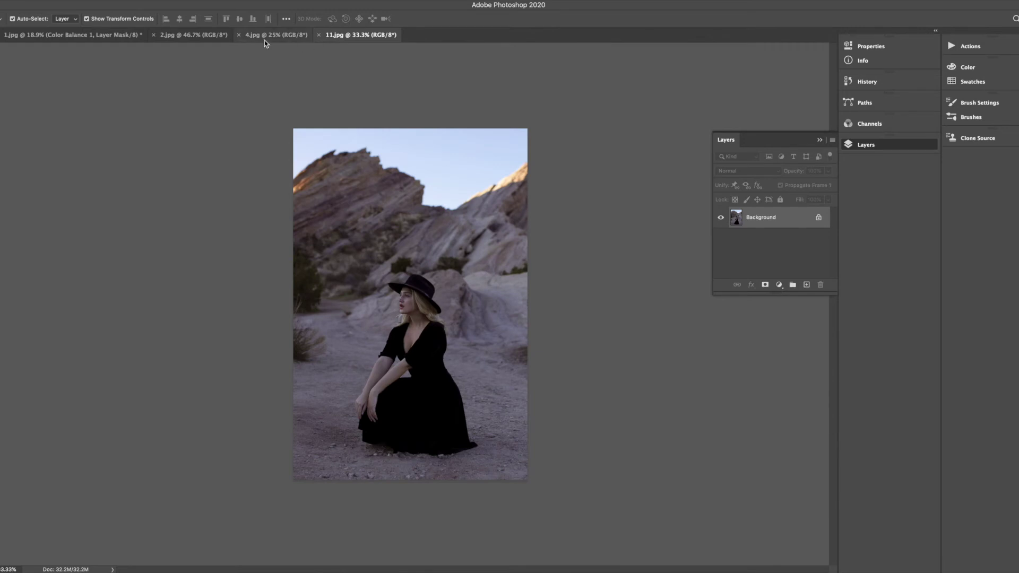
Dismiss the duplicate-layer error and copy 4.jpg into 11.jpg as a new layer.
{"action": "left_click_drag", "start_coordinate": [796, 221], "coordinate": [301, 43]}
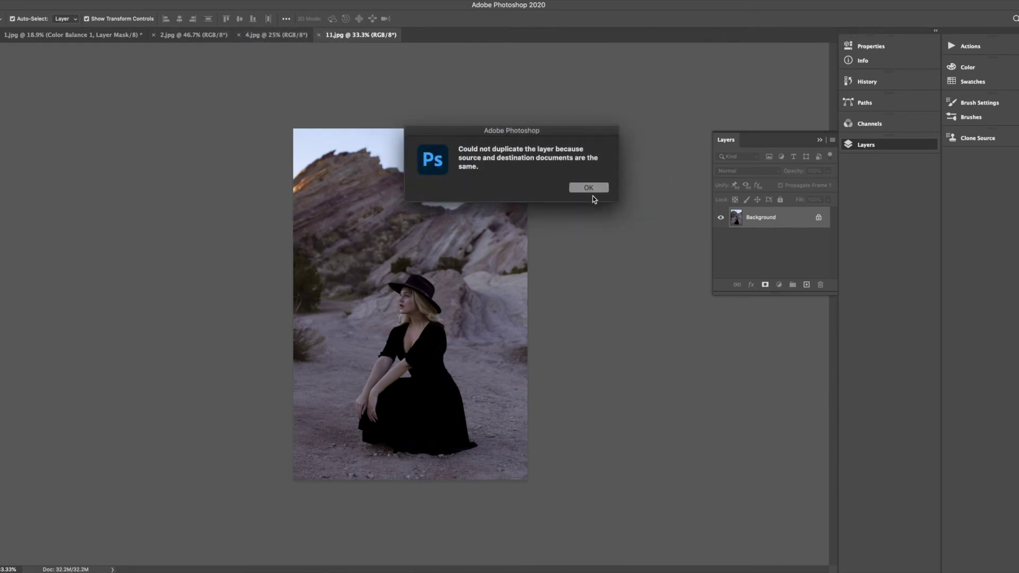
{"action": "left_click", "coordinate": [590, 190]}
{"action": "left_click", "coordinate": [273, 35]}
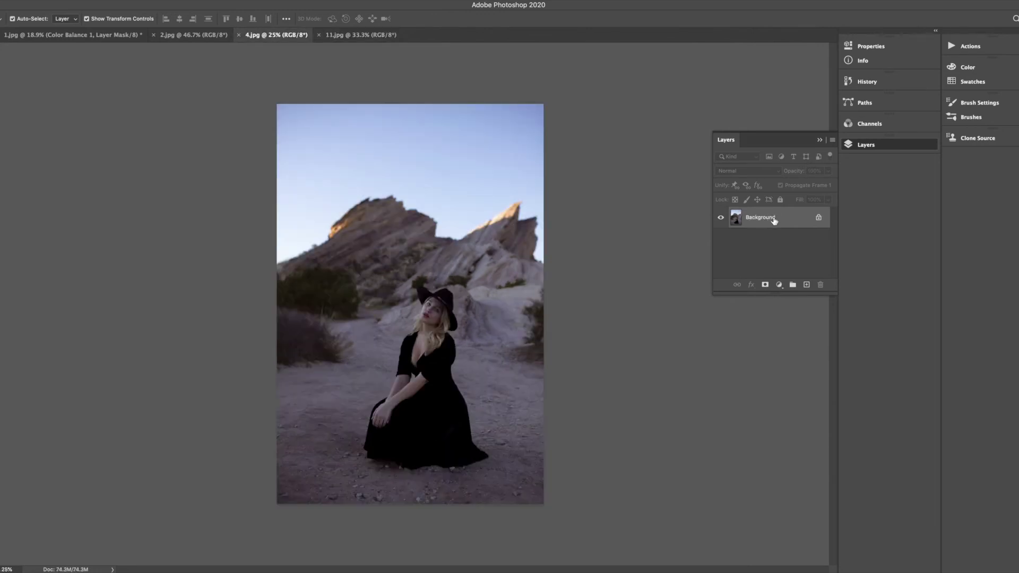
{"action": "left_click_drag", "start_coordinate": [774, 221], "coordinate": [426, 318]}
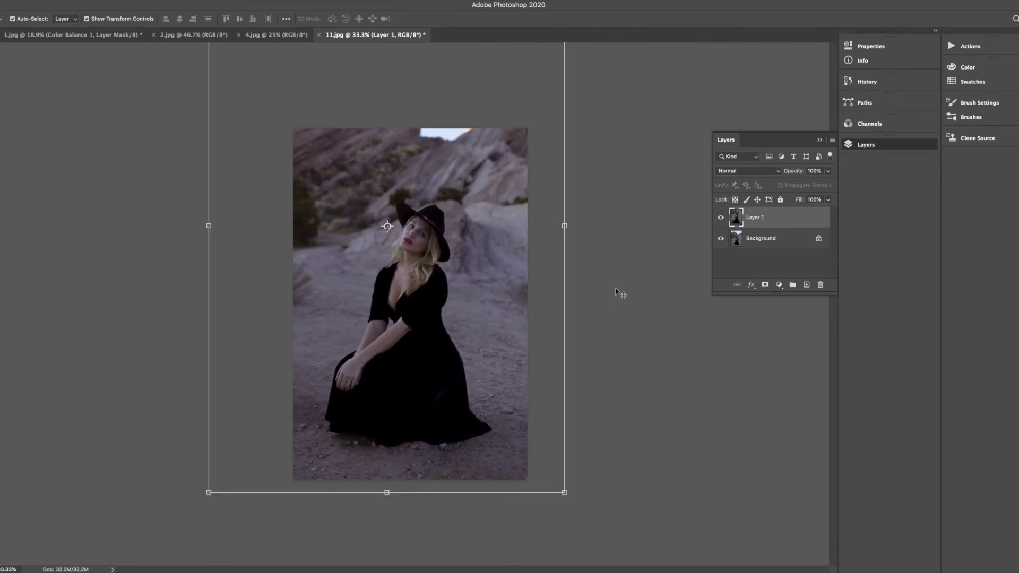
Set the pasted 4.jpg layer to 41% opacity and shift it slightly down and right.
{"action": "left_click", "coordinate": [616, 290]}
{"action": "left_click", "coordinate": [770, 217]}
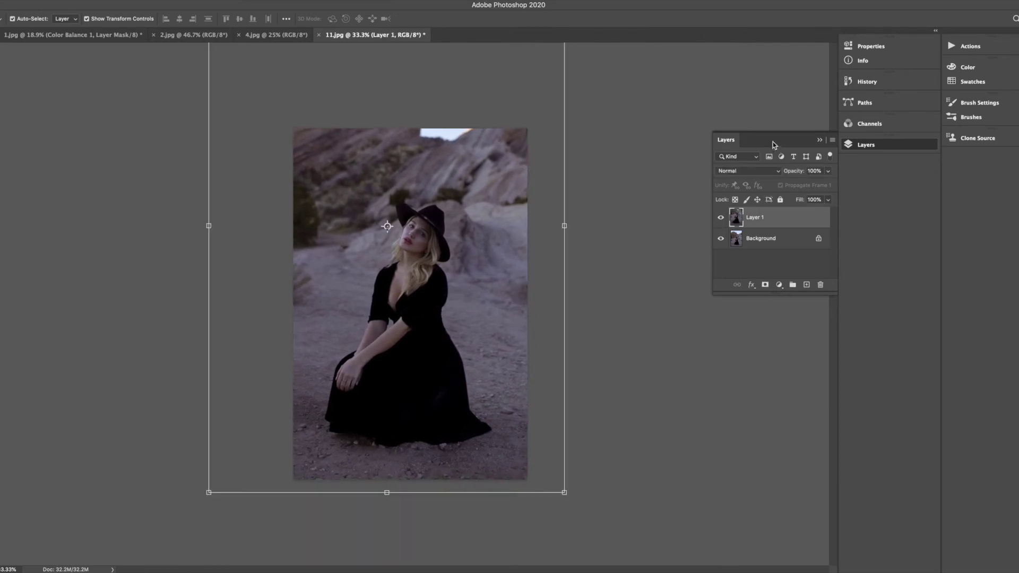
{"action": "left_click", "coordinate": [829, 171]}
{"action": "left_click_drag", "start_coordinate": [831, 184], "coordinate": [802, 188]}
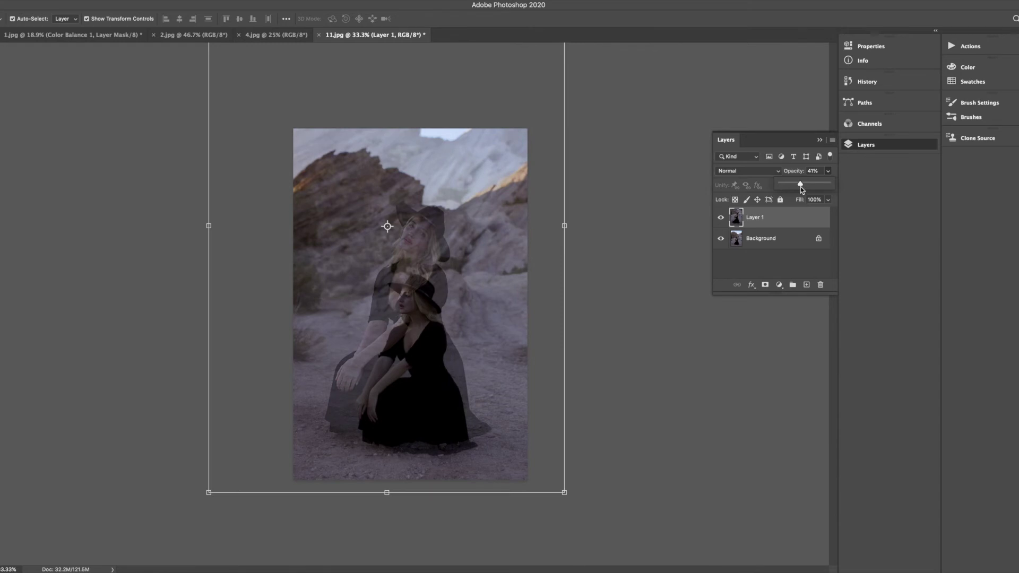
{"action": "left_click_drag", "start_coordinate": [411, 300], "coordinate": [415, 313]}
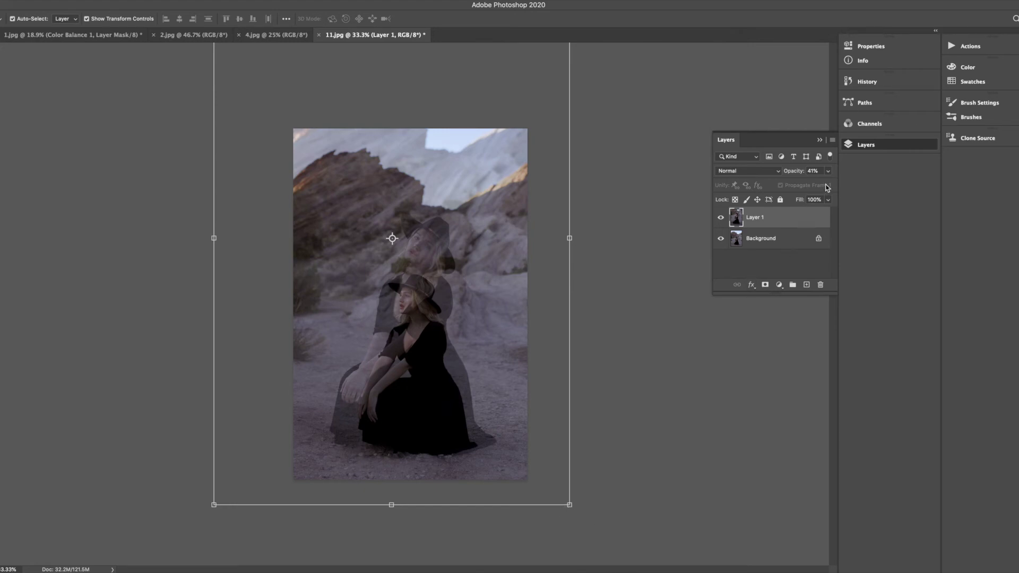
{"action": "left_click", "coordinate": [828, 171]}
{"action": "left_click_drag", "start_coordinate": [804, 184], "coordinate": [809, 187]}
Preview the blend and nudge the ghosted man figure slightly into place.
{"action": "left_click", "coordinate": [605, 239]}
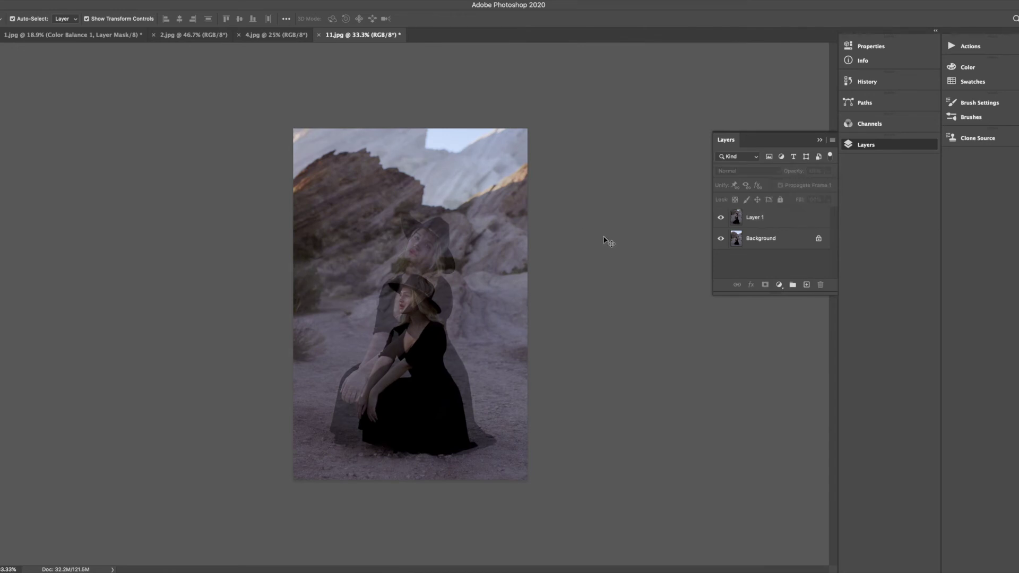
{"action": "left_click", "coordinate": [493, 280]}
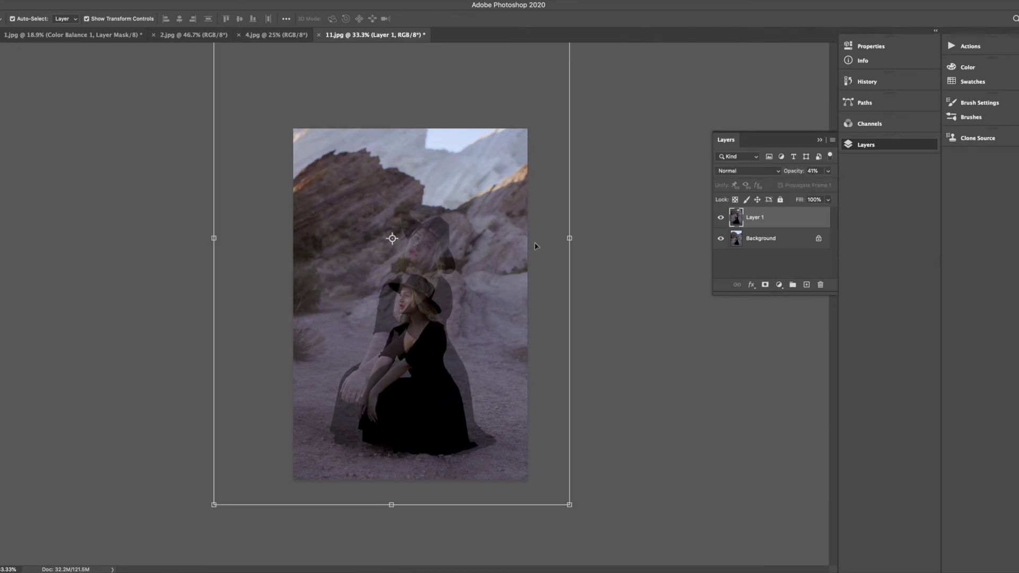
{"action": "left_click", "coordinate": [625, 290]}
{"action": "left_click", "coordinate": [421, 312]}
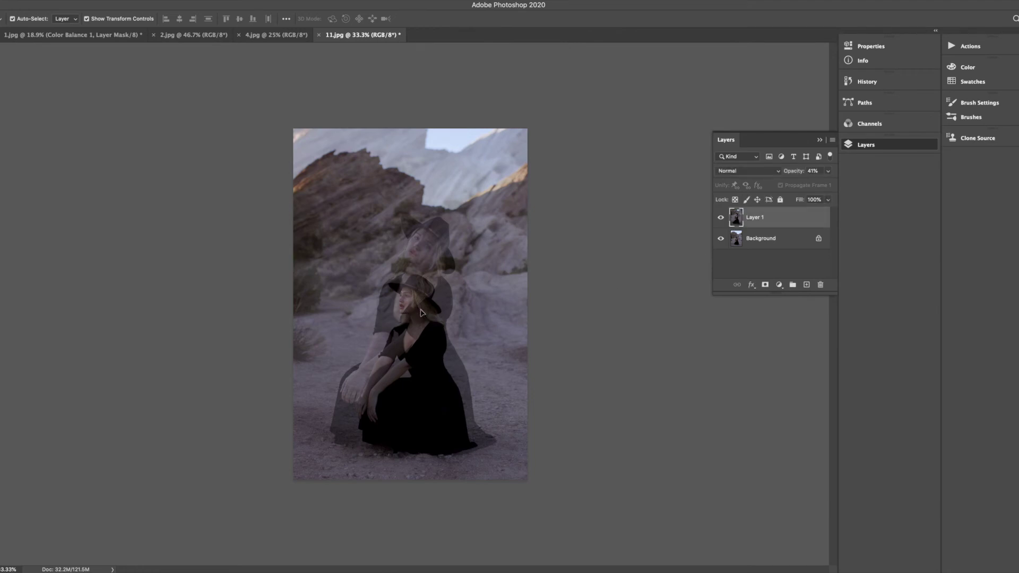
{"action": "left_click_drag", "start_coordinate": [422, 314], "coordinate": [422, 314]}
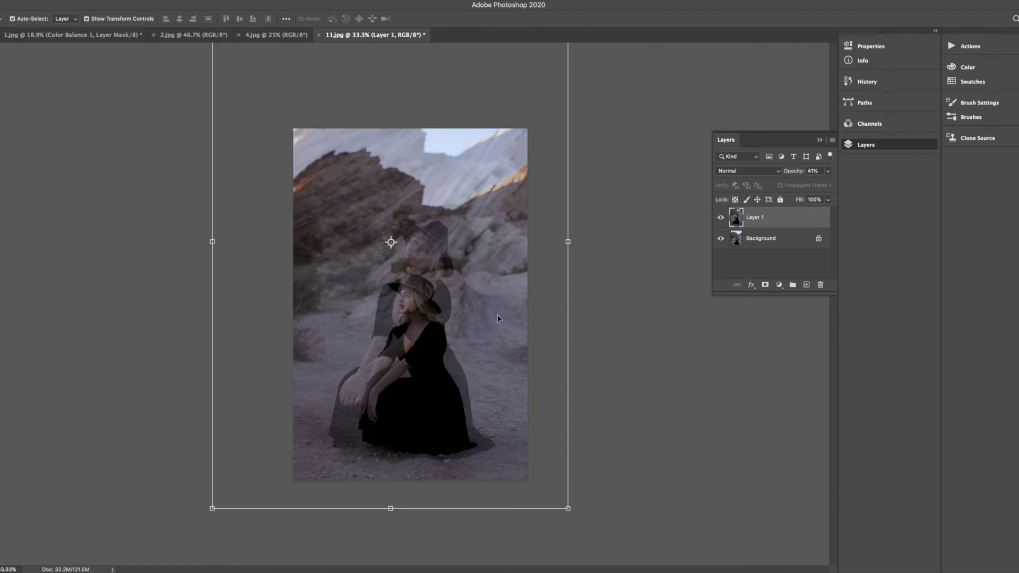
Scale the ghosted portrait to about 103.64%, move it up over the desert, and commit.
{"action": "left_click", "coordinate": [689, 388]}
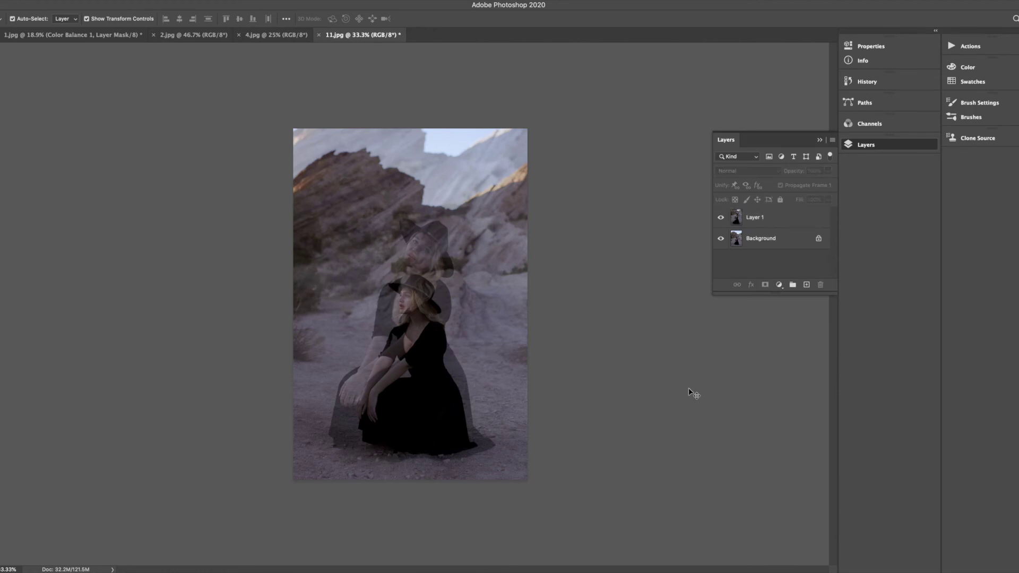
{"action": "left_click", "coordinate": [416, 258]}
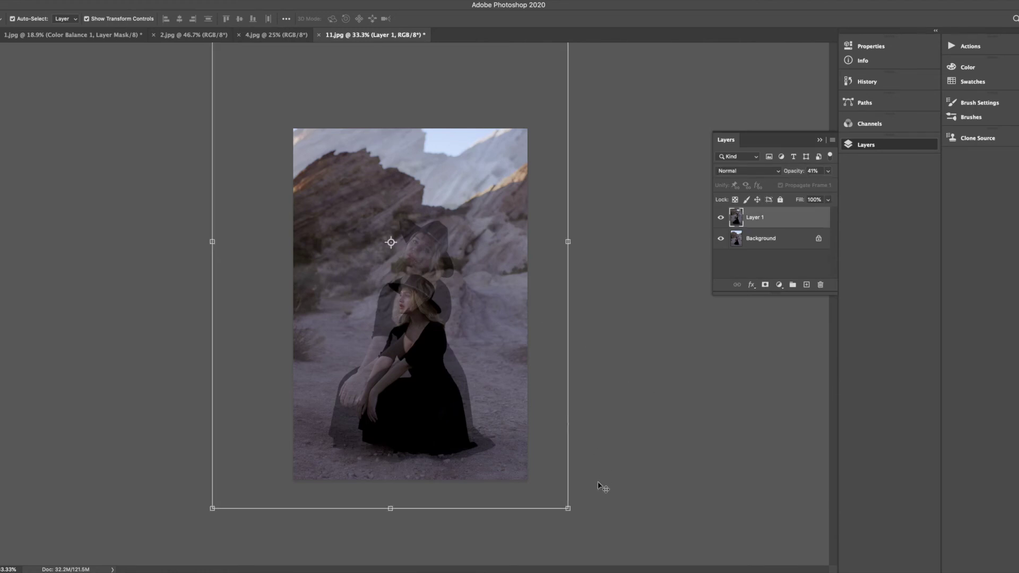
{"action": "left_click_drag", "start_coordinate": [568, 509], "coordinate": [580, 524]}
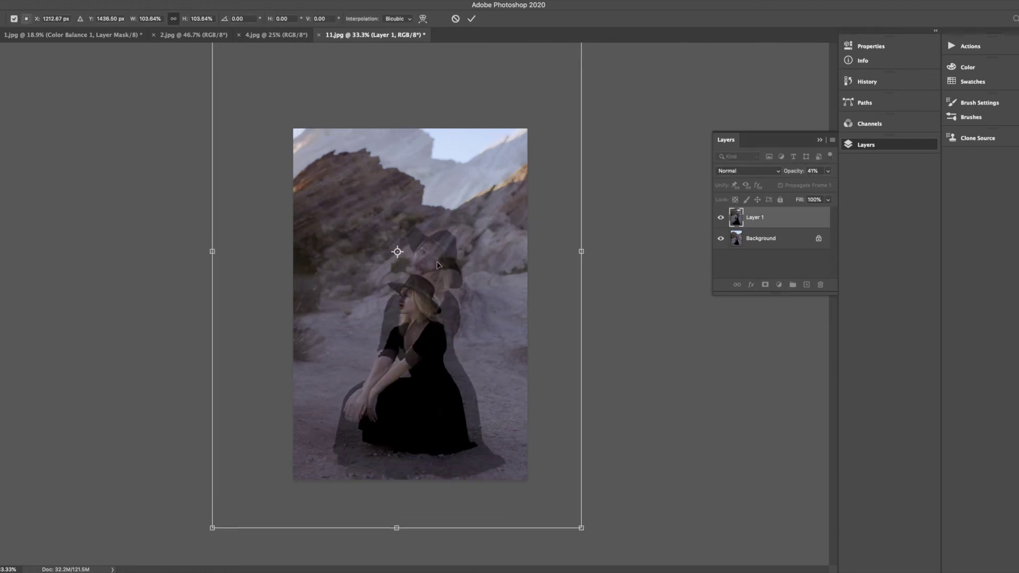
{"action": "left_click_drag", "start_coordinate": [432, 248], "coordinate": [433, 242]}
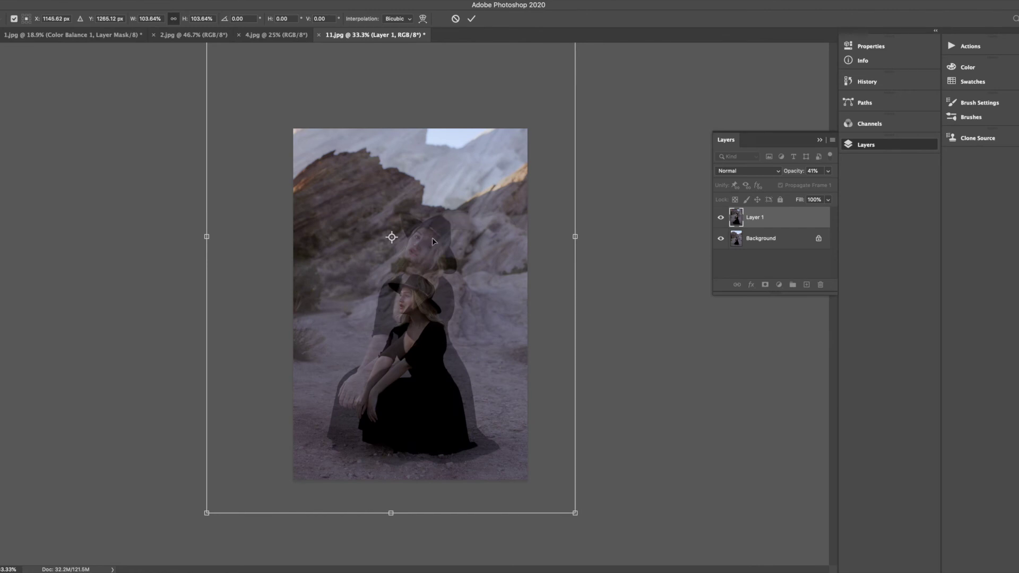
{"action": "left_click", "coordinate": [605, 266]}
{"action": "left_click", "coordinate": [605, 265]}
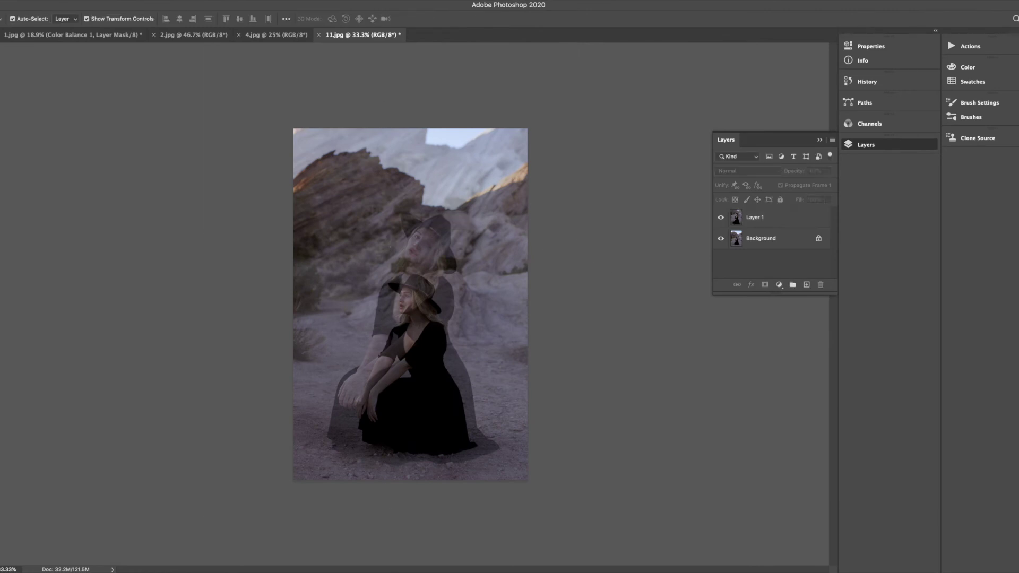
{"action": "left_click", "coordinate": [97, 34]}
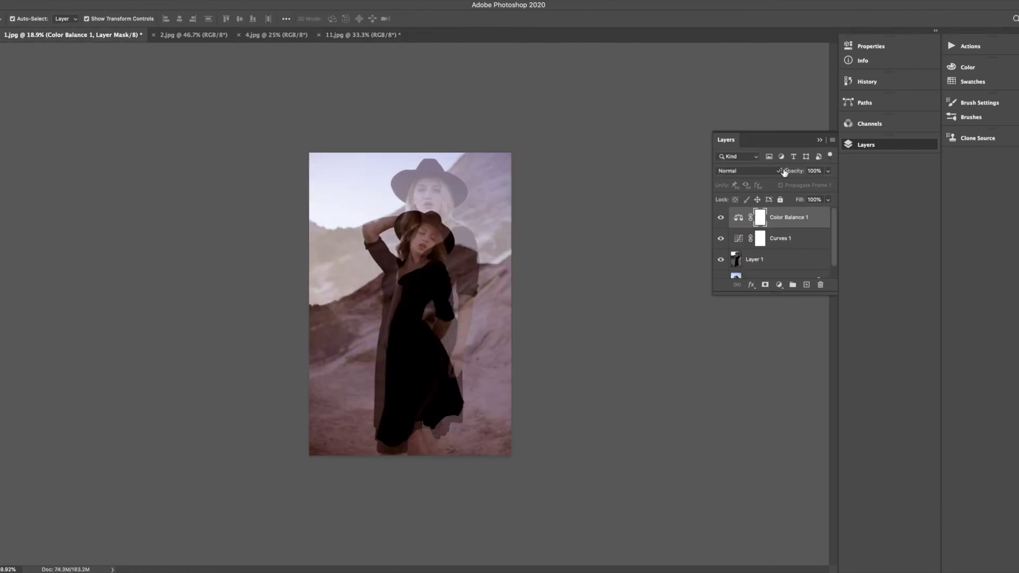
Drag Curves 1 and Color Balance 1 from 1.jpg into 11.jpg.
{"action": "left_click", "coordinate": [816, 246], "text": "shift"}
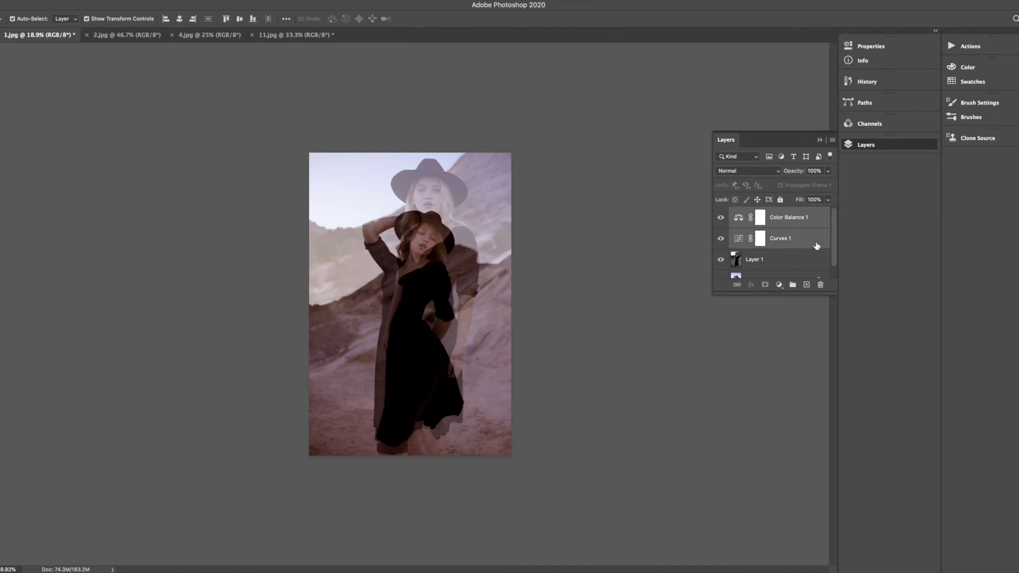
{"action": "left_click_drag", "start_coordinate": [808, 247], "coordinate": [374, 185]}
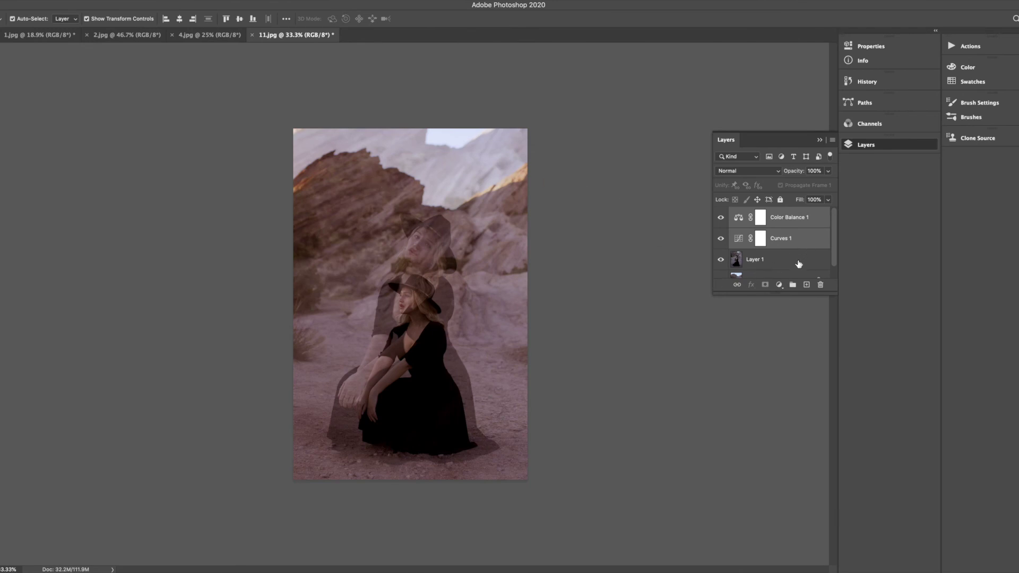
{"action": "scroll", "coordinate": [793, 261], "scroll_direction": "down", "scroll_amount": 1}
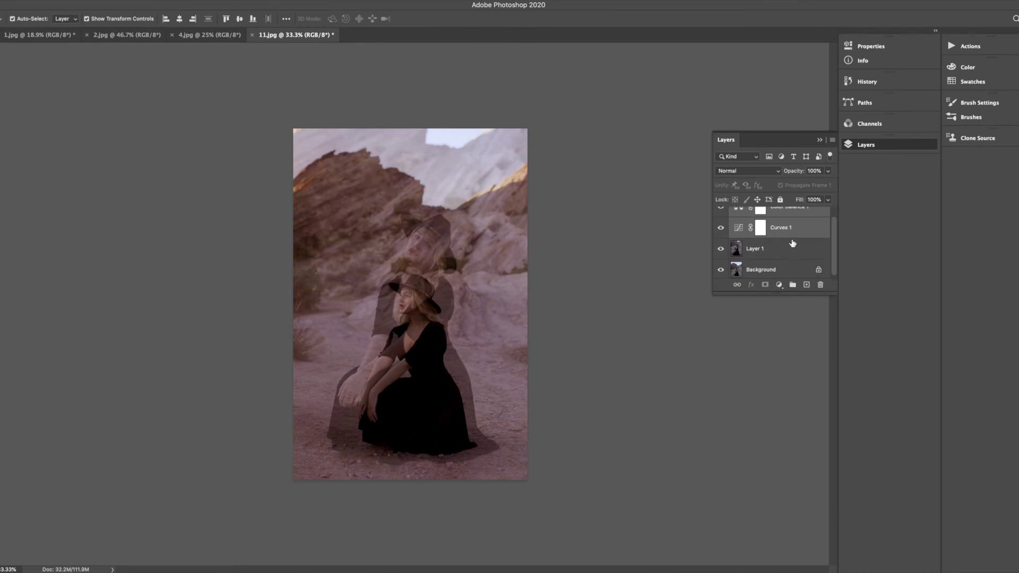
Raise the upper point of the copied Curves 1 slightly to brighten 11.jpg.
{"action": "left_click", "coordinate": [795, 231]}
{"action": "left_click", "coordinate": [898, 48]}
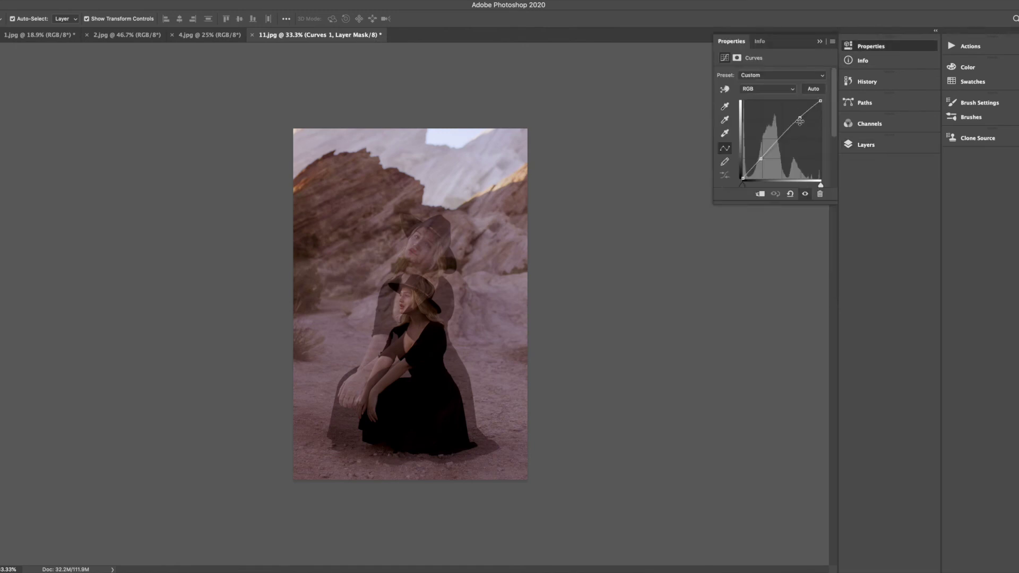
{"action": "left_click_drag", "start_coordinate": [800, 117], "coordinate": [797, 114]}
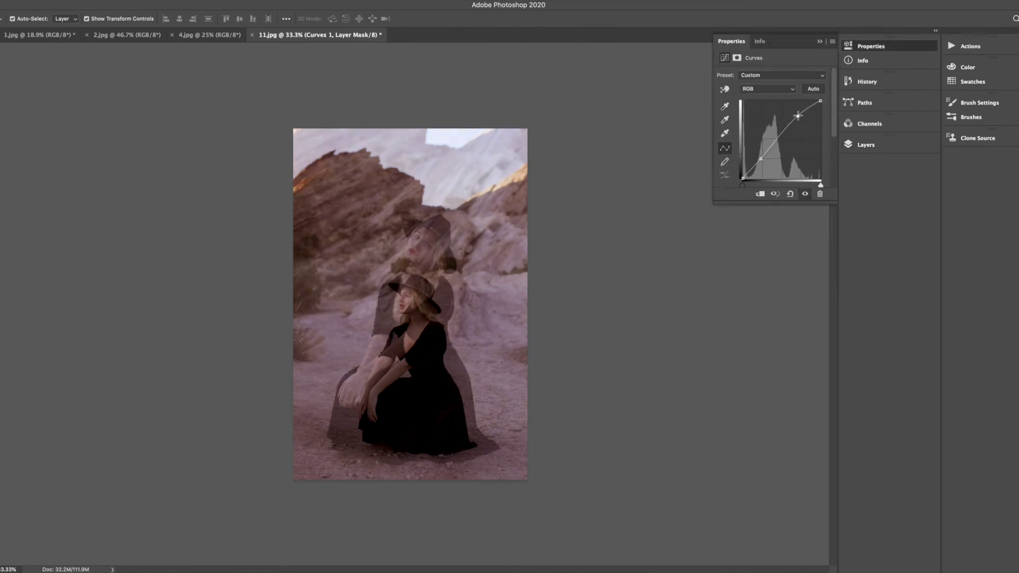
{"action": "left_click_drag", "start_coordinate": [760, 159], "coordinate": [760, 157]}
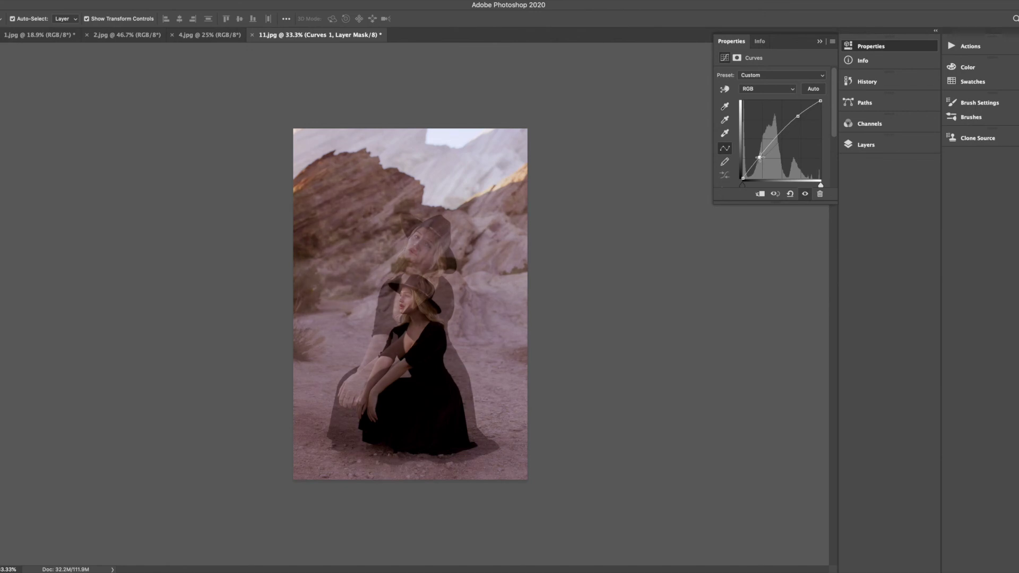
{"action": "left_click_drag", "start_coordinate": [760, 158], "coordinate": [760, 159]}
{"action": "left_click", "coordinate": [915, 149]}
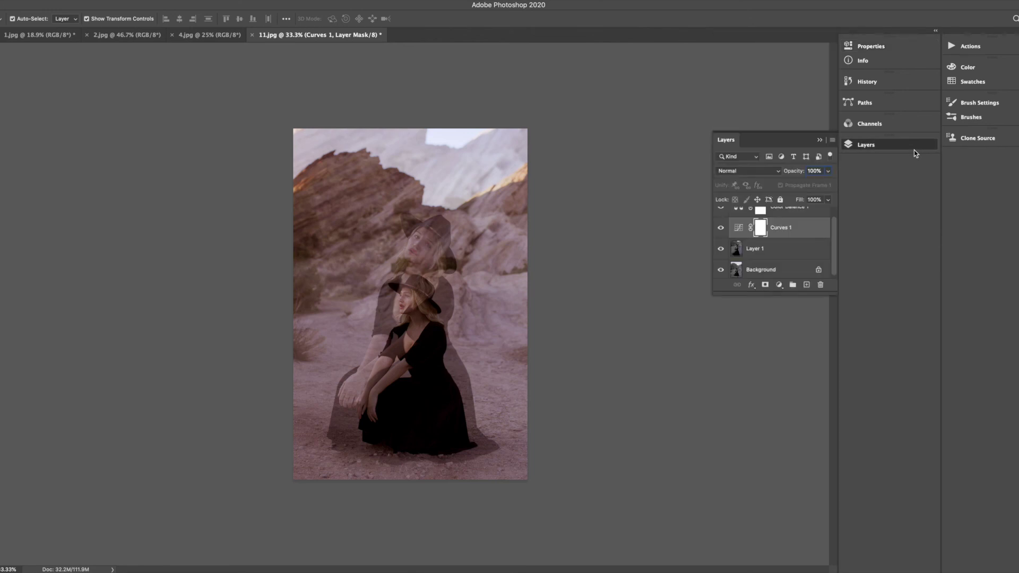
{"action": "scroll", "coordinate": [814, 247], "scroll_direction": "up", "scroll_amount": 1}
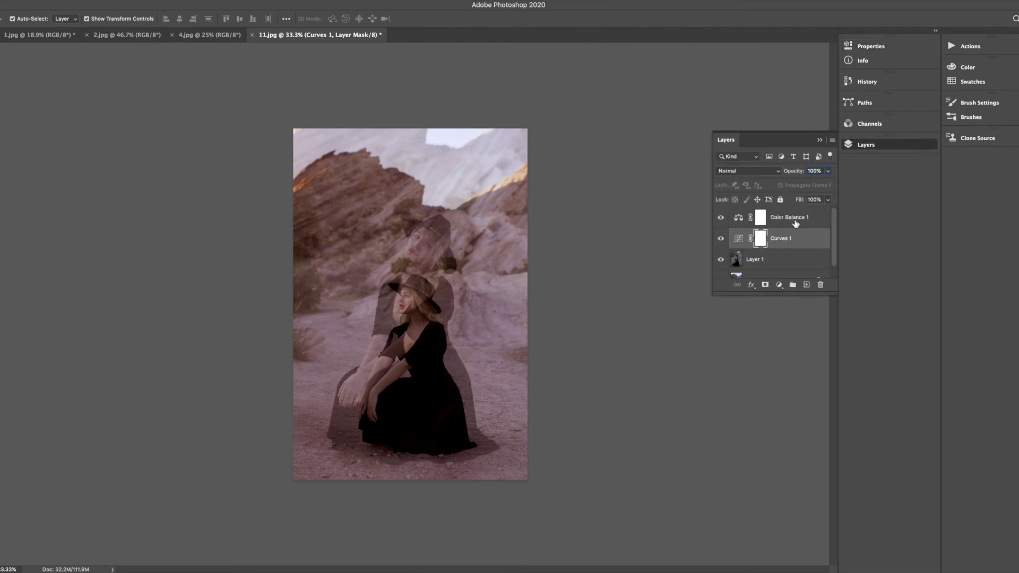
{"action": "left_click", "coordinate": [796, 223]}
Add a Black & White adjustment layer on top of the 11.jpg stack.
{"action": "left_click", "coordinate": [779, 285]}
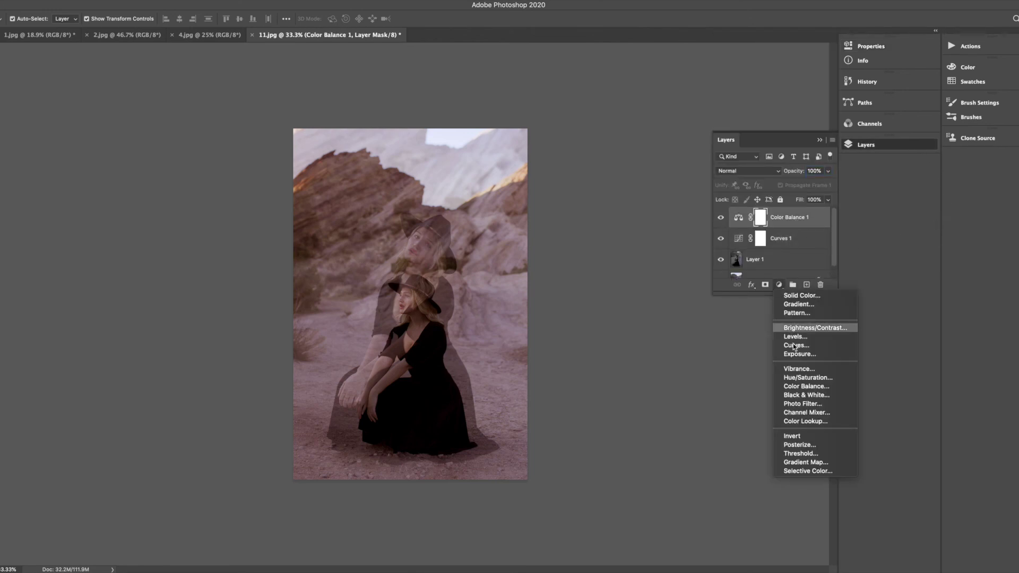
{"action": "left_click", "coordinate": [803, 396]}
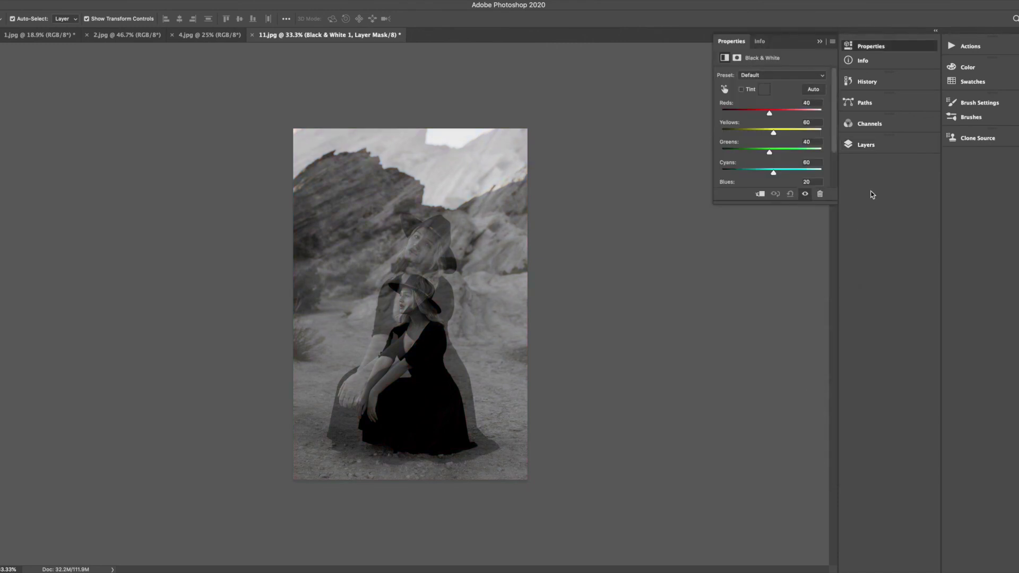
{"action": "left_click", "coordinate": [891, 147]}
Review the Curves 1 settings and compare the result against the 1.jpg document.
{"action": "left_click", "coordinate": [793, 260]}
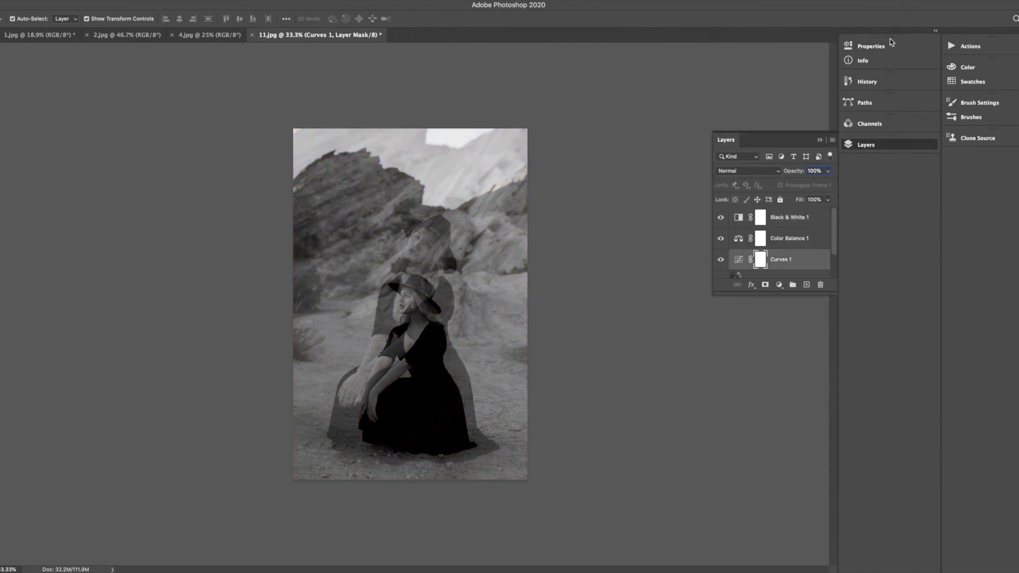
{"action": "left_click", "coordinate": [871, 46]}
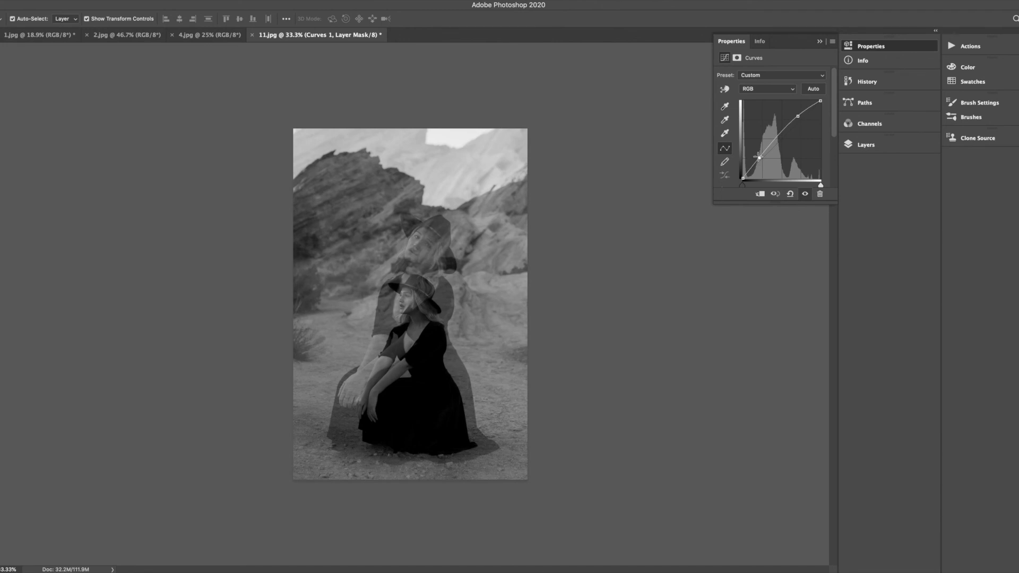
{"action": "left_click", "coordinate": [897, 145]}
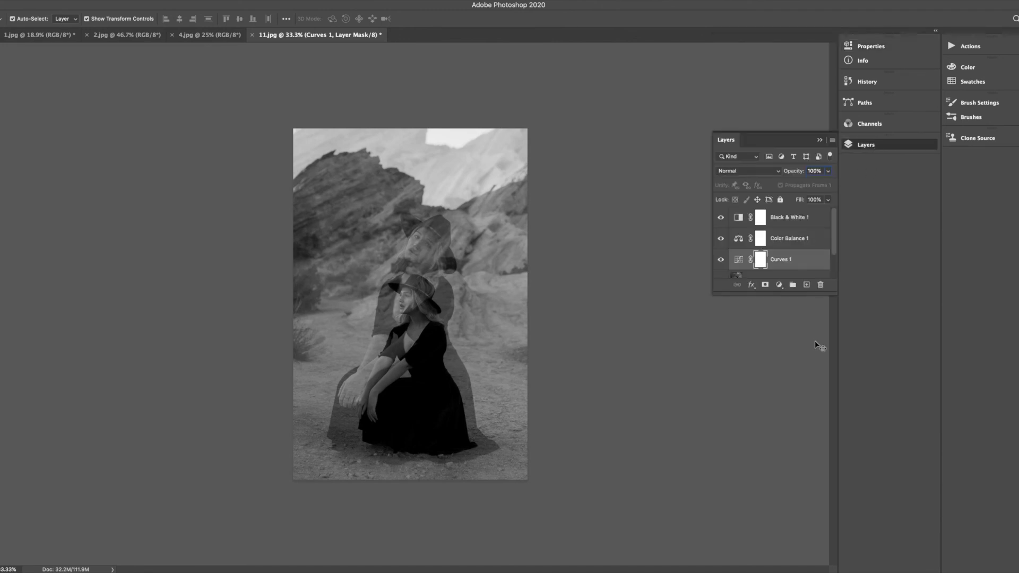
{"action": "left_click", "coordinate": [52, 36]}
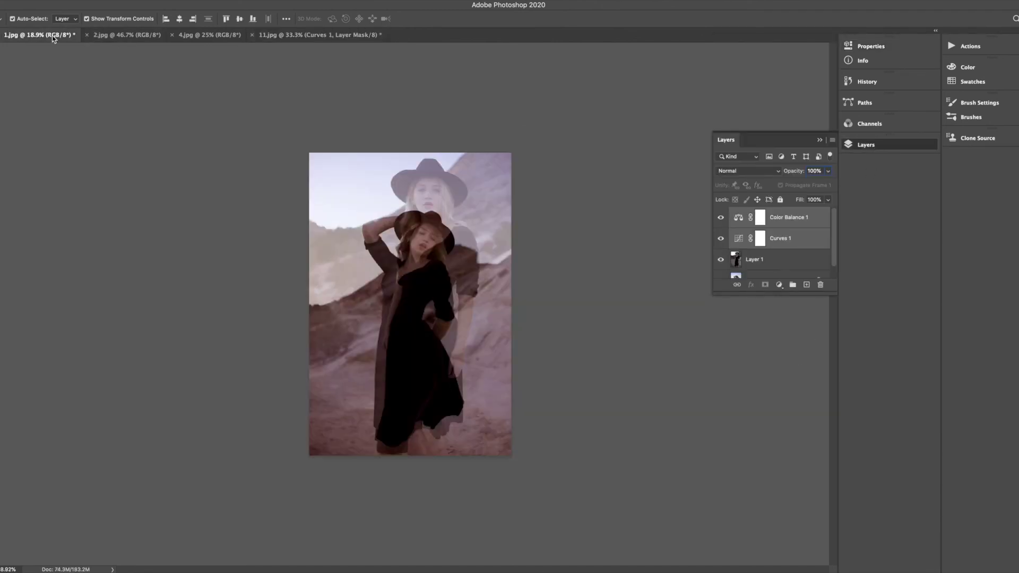
{"action": "left_click", "coordinate": [322, 35]}
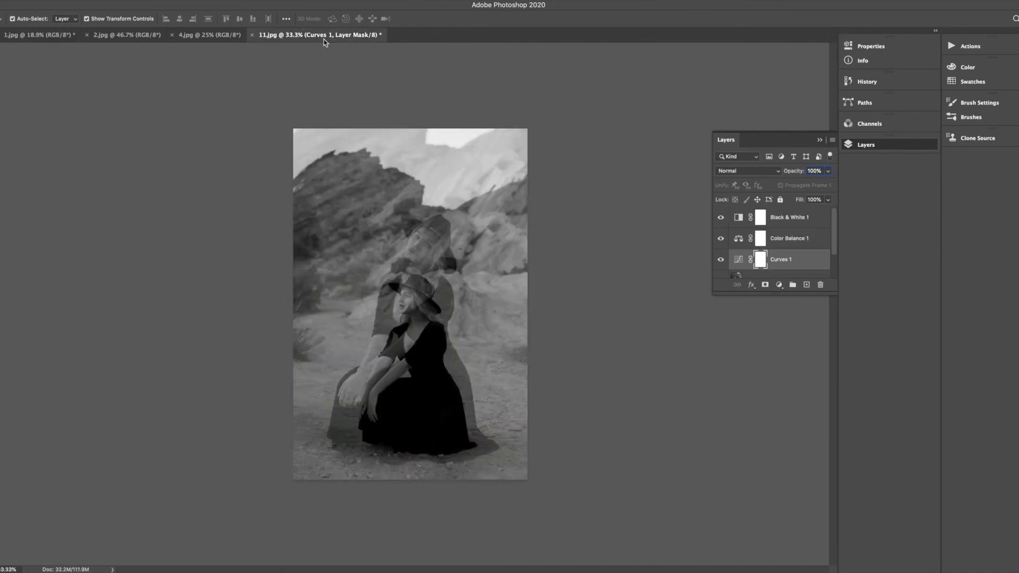
{"action": "scroll", "coordinate": [341, 224], "scroll_direction": "up", "scroll_amount": 3}
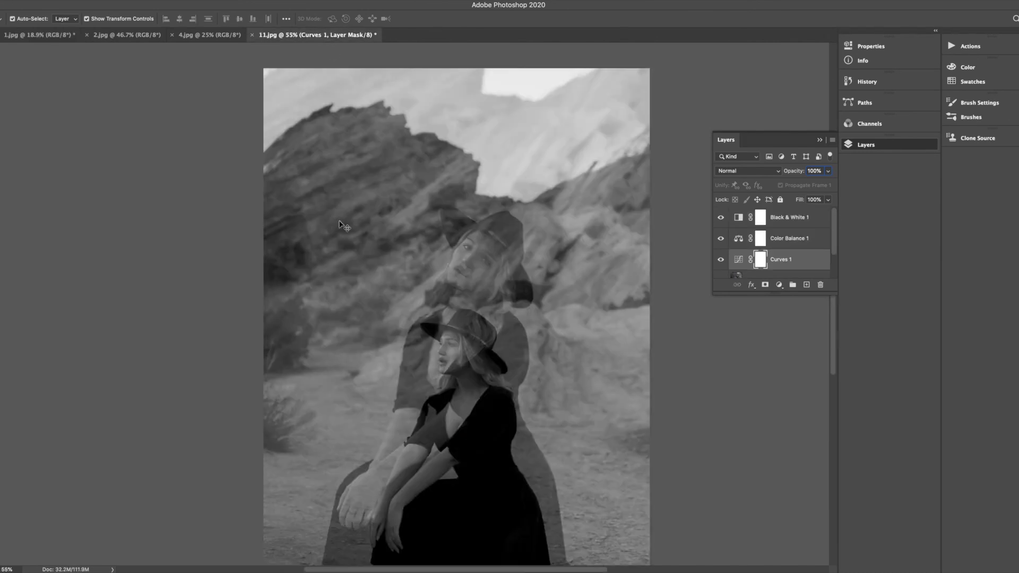
{"action": "scroll", "coordinate": [339, 220], "scroll_direction": "down", "scroll_amount": 2}
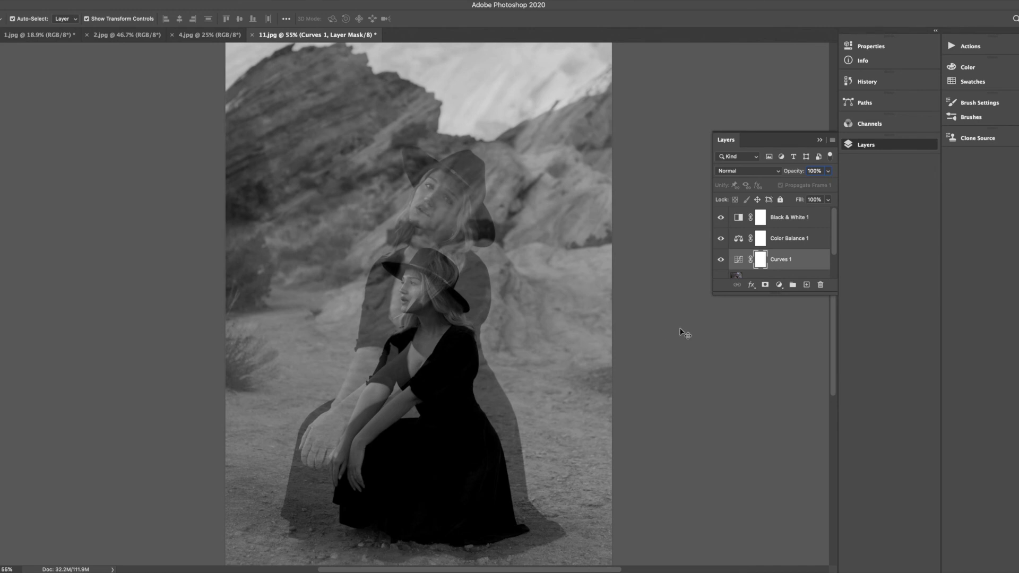
{"action": "scroll", "coordinate": [606, 336], "scroll_direction": "down", "scroll_amount": 2}
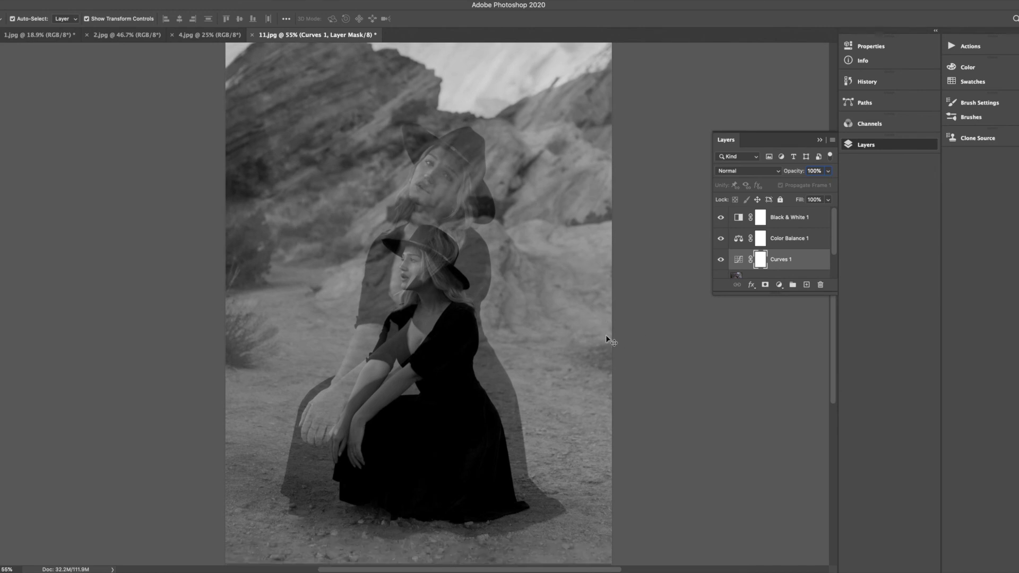